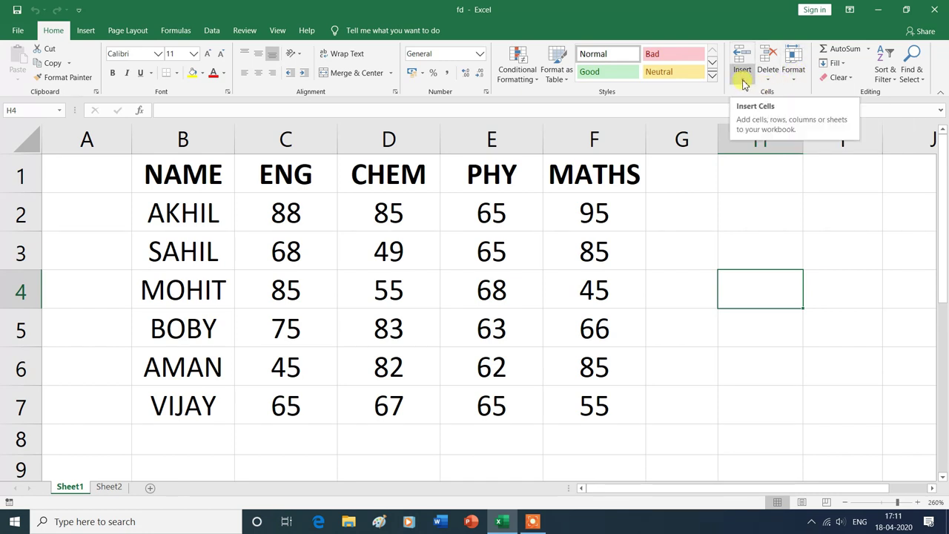
Open the Insert Cells choices and cancel without inserting anything
left_click(743, 83)
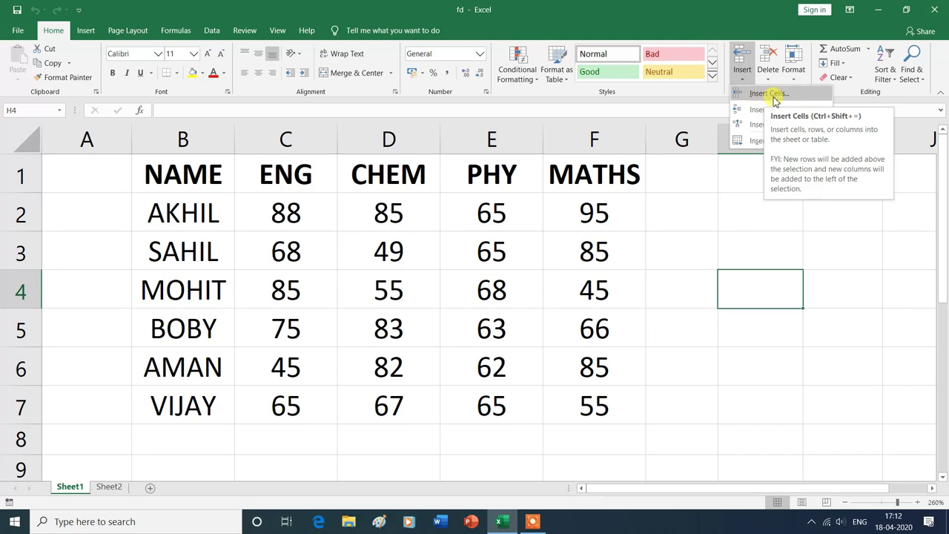
left_click(771, 94)
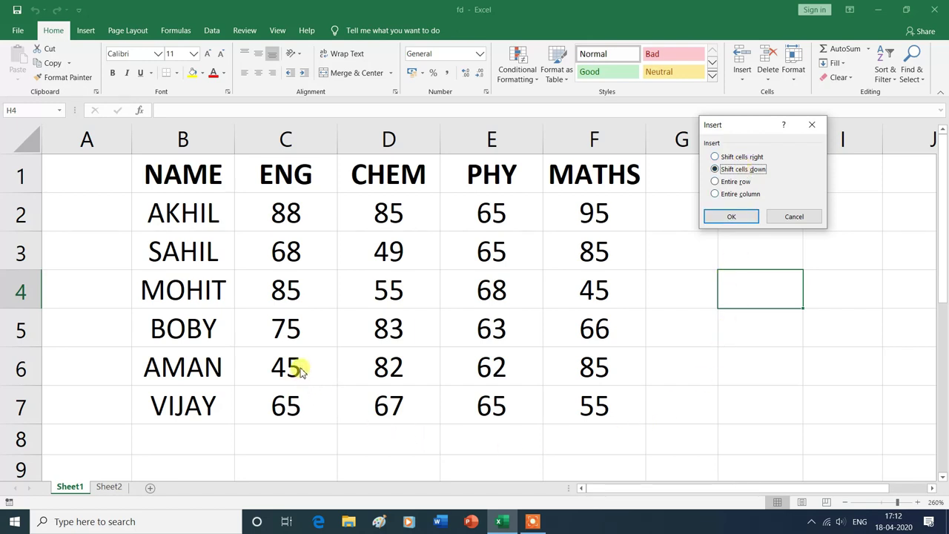
left_click(809, 216)
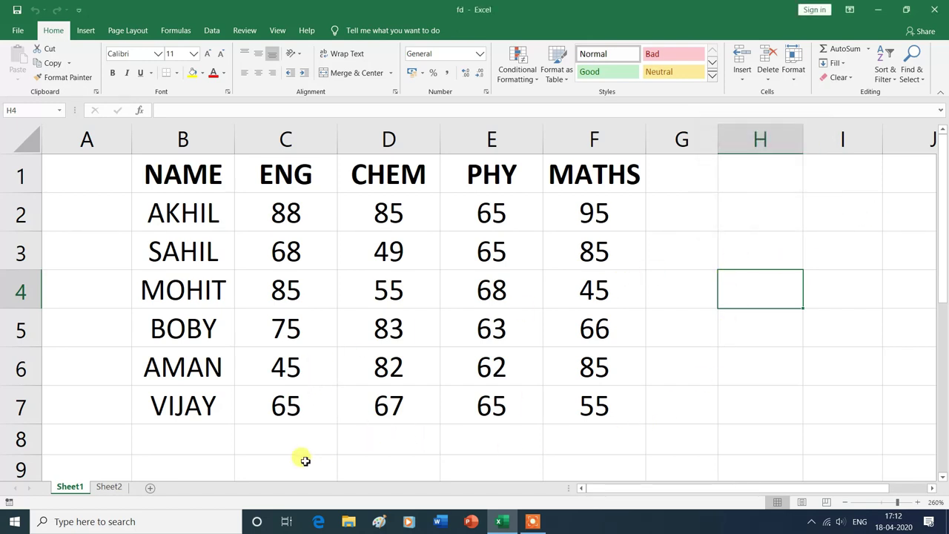
Insert a blank cell at C6, shifting row 6's marks right, then undo it
left_click(291, 368)
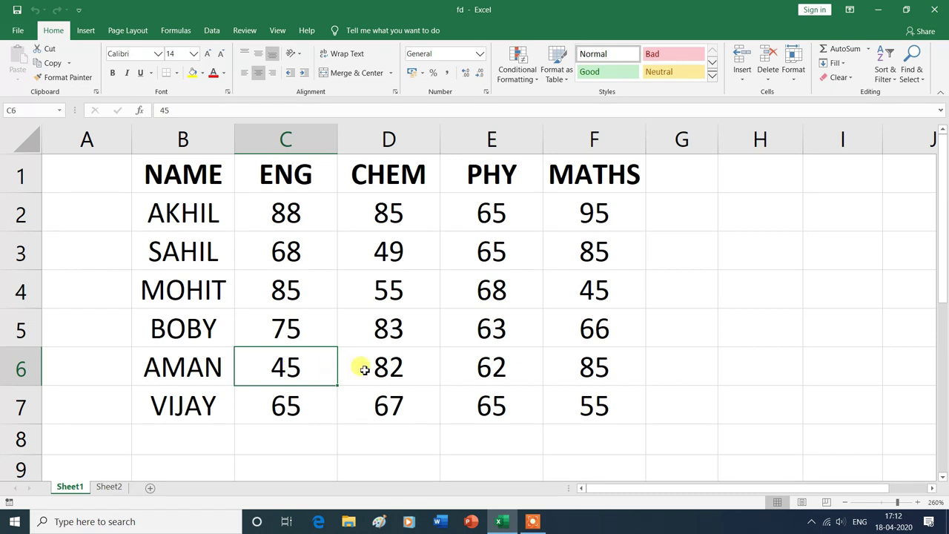
left_click(739, 77)
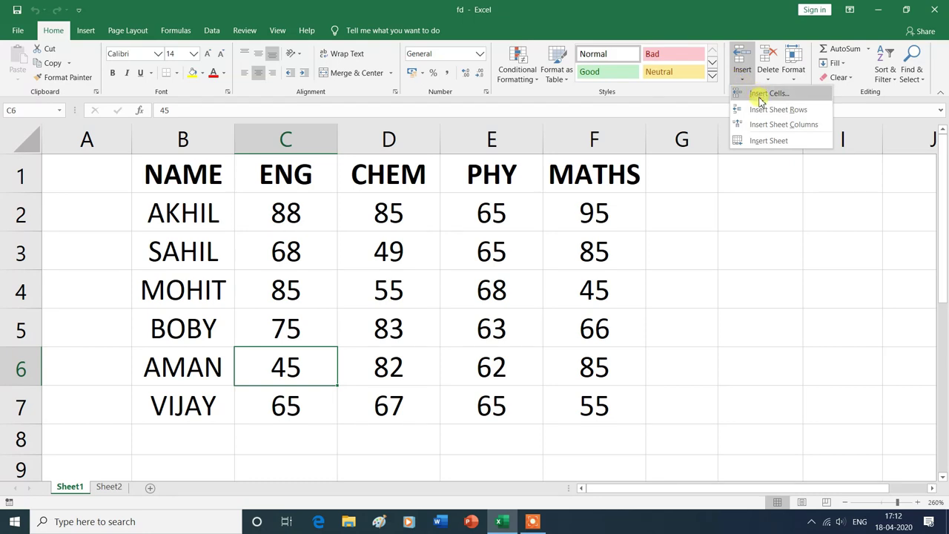
left_click(763, 94)
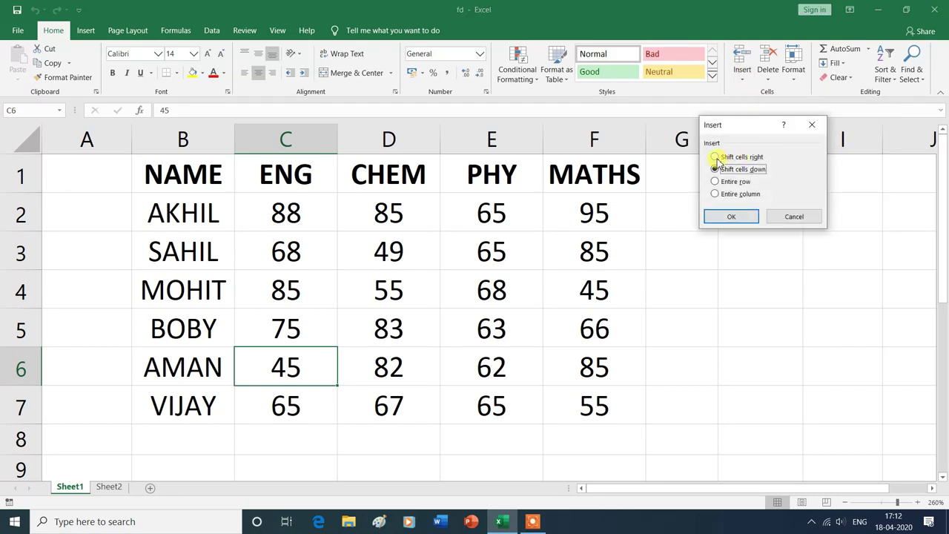
left_click(715, 158)
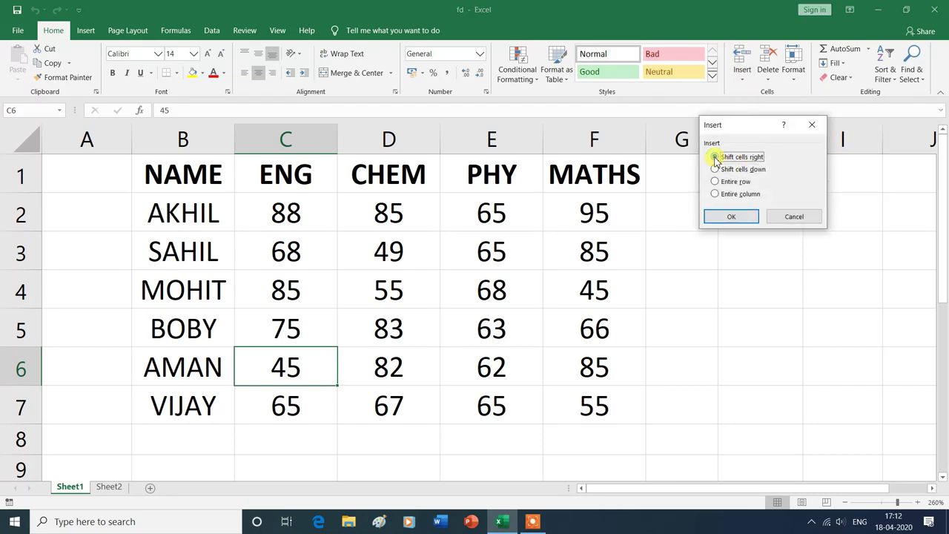
left_click(732, 217)
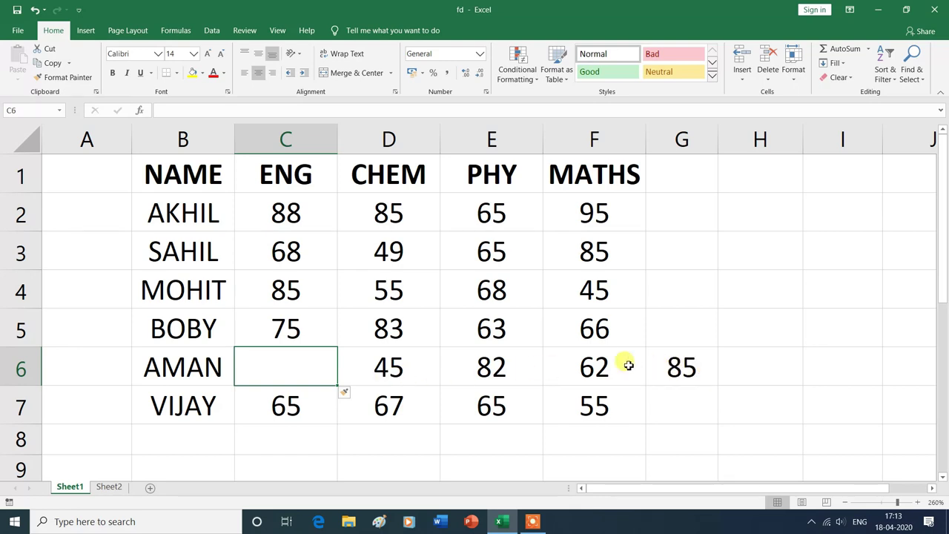
key("ctrl+z")
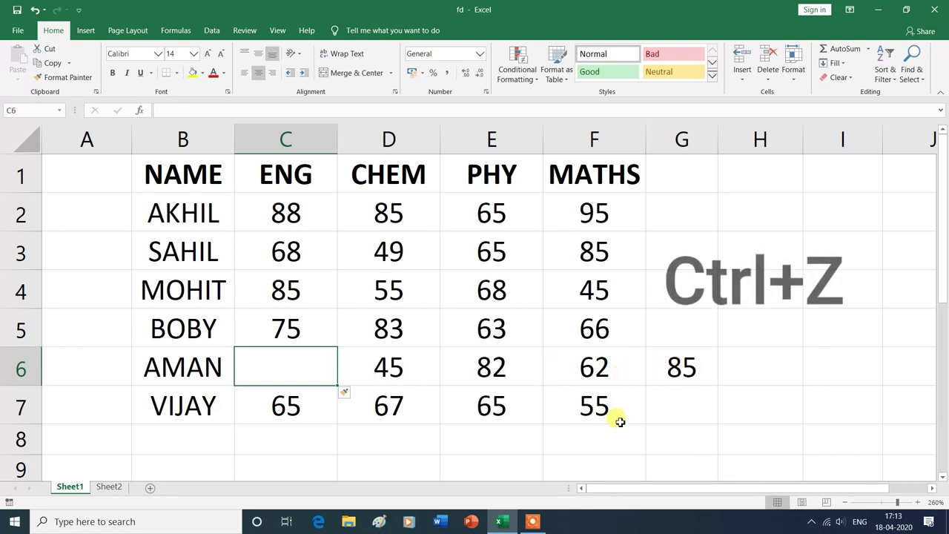
key("ctrl+z")
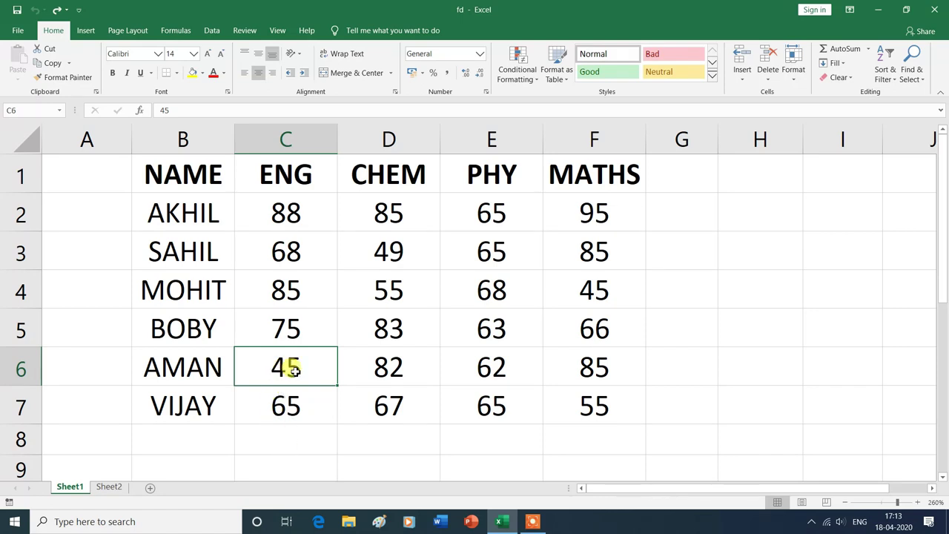
Insert a blank cell at C6 shifting the ENG marks down, then undo the insertion
left_click(747, 79)
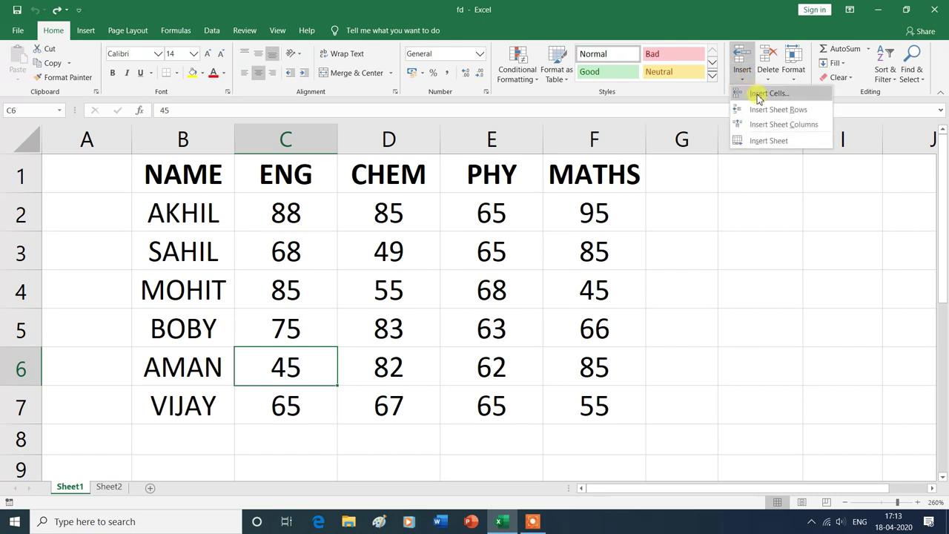
left_click(760, 95)
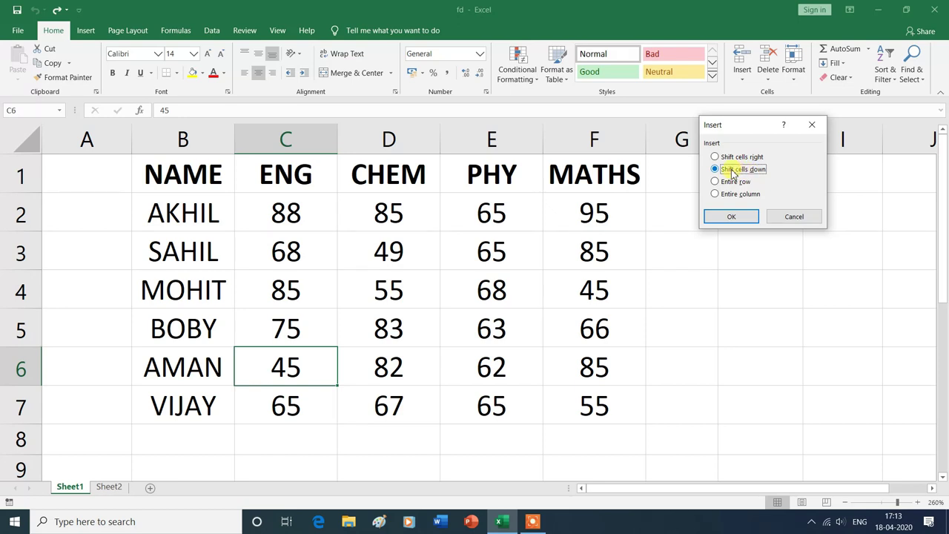
left_click(730, 218)
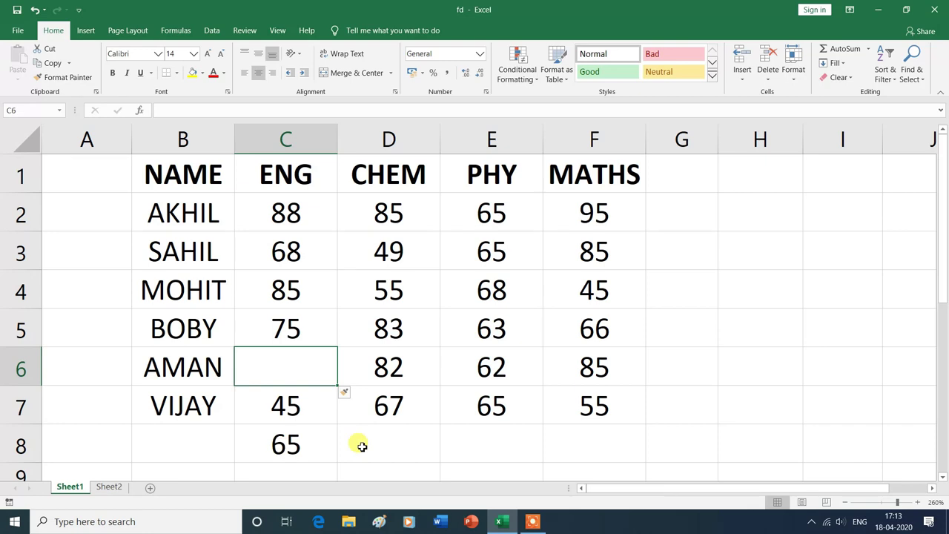
key("ctrl+z")
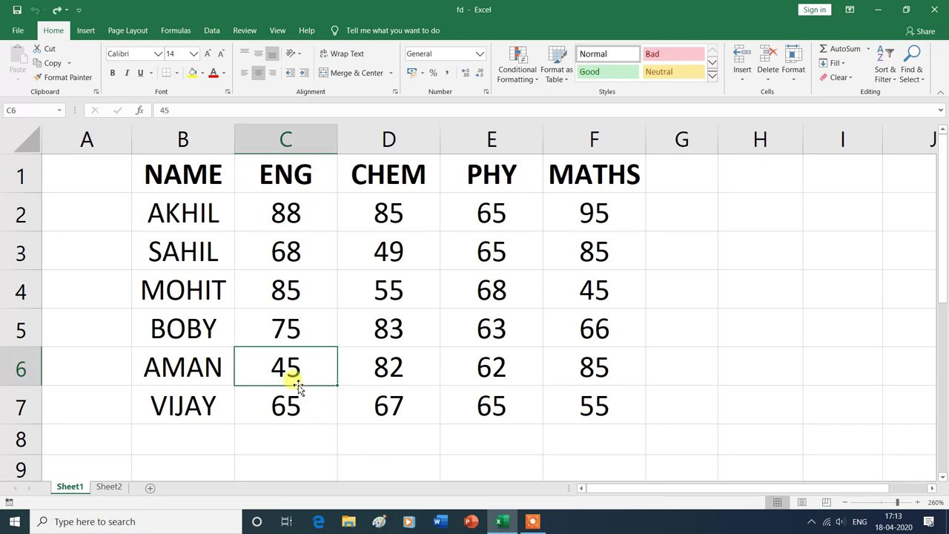
left_click(742, 79)
left_click(765, 94)
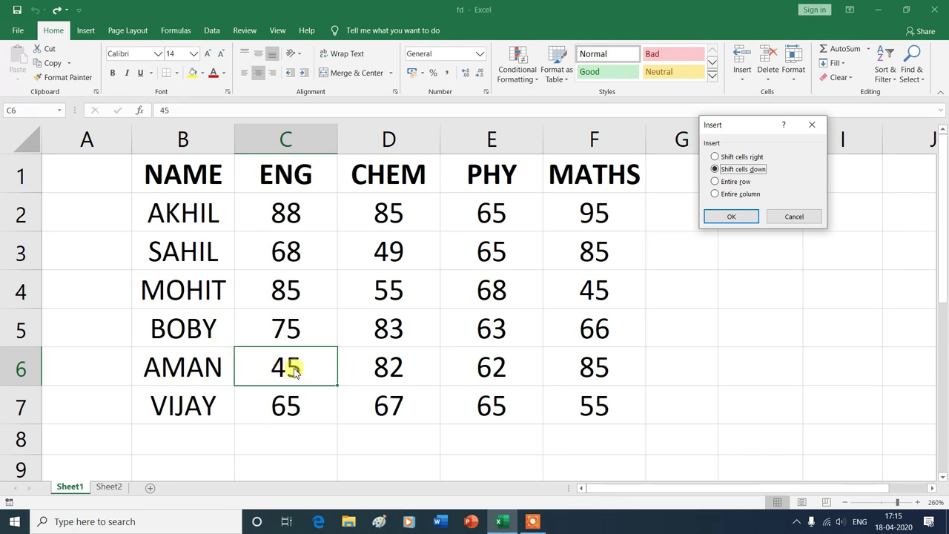
left_click(716, 182)
left_click(726, 221)
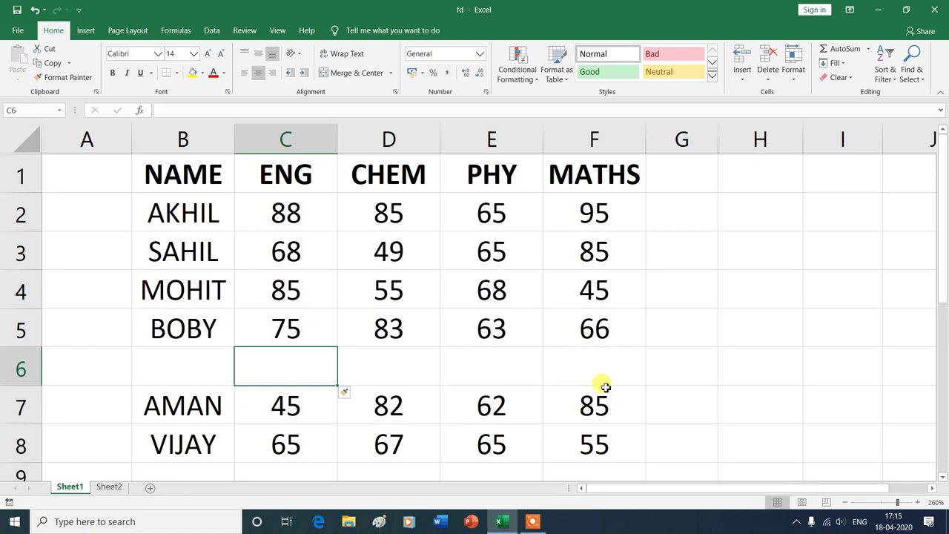
key("ctrl+z")
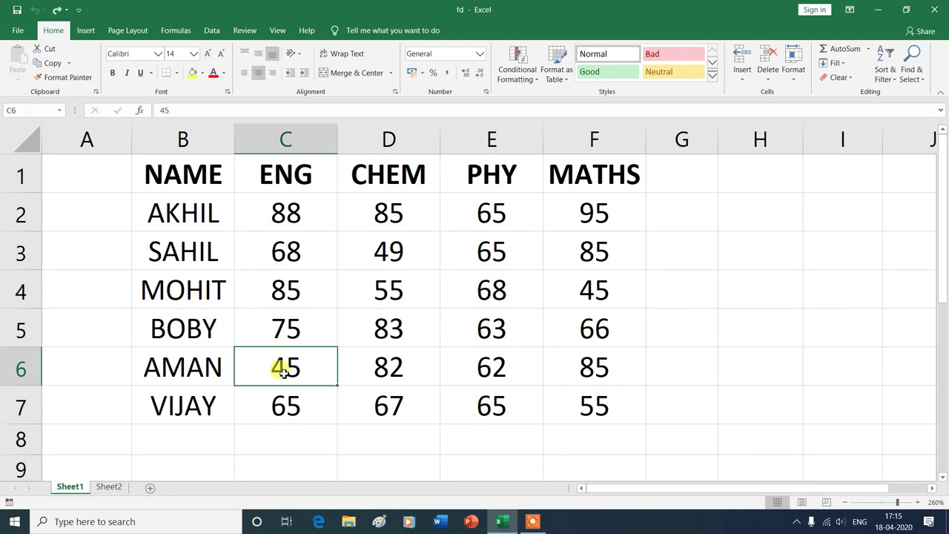
Open the Insert Cells choices and dismiss them without inserting
left_click(742, 82)
left_click(754, 97)
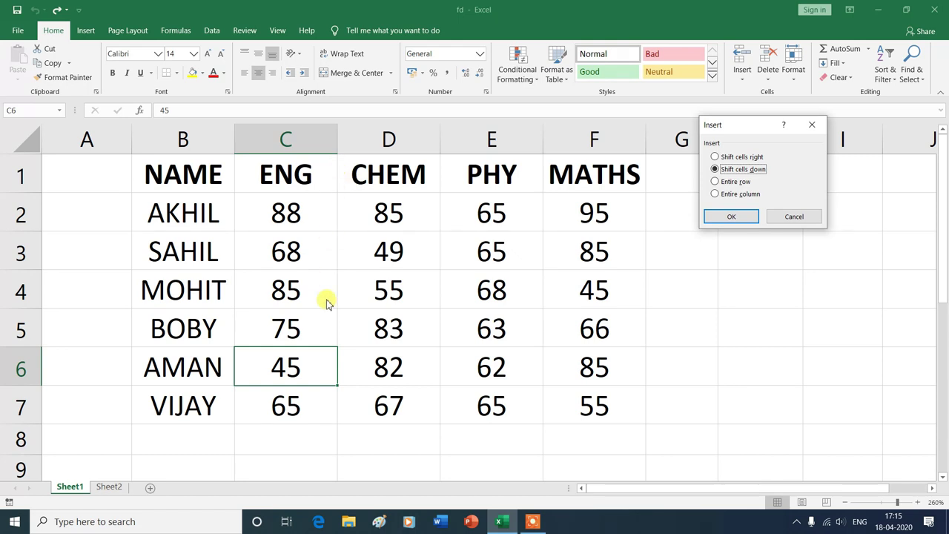
key("Escape")
Insert an entire empty column at D1 before CHEM, then undo it
left_click(395, 176)
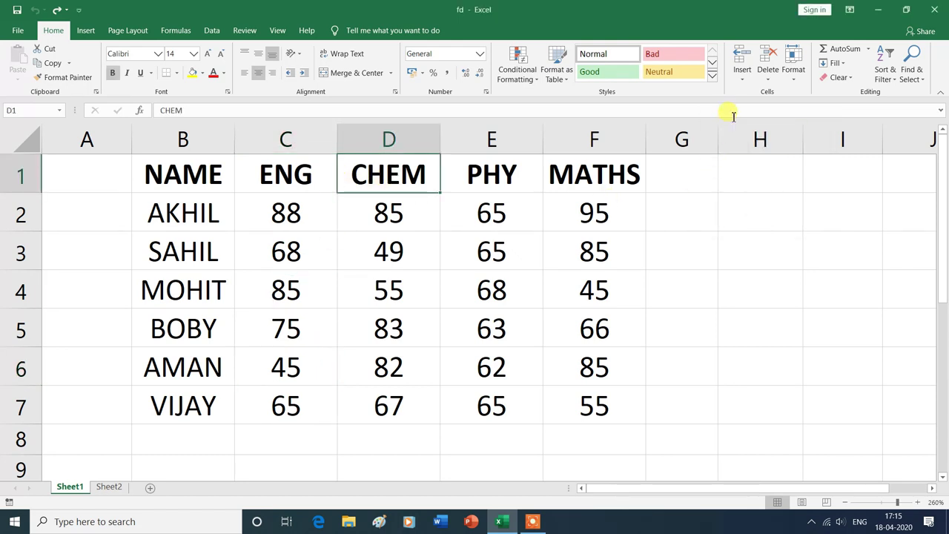
left_click(744, 82)
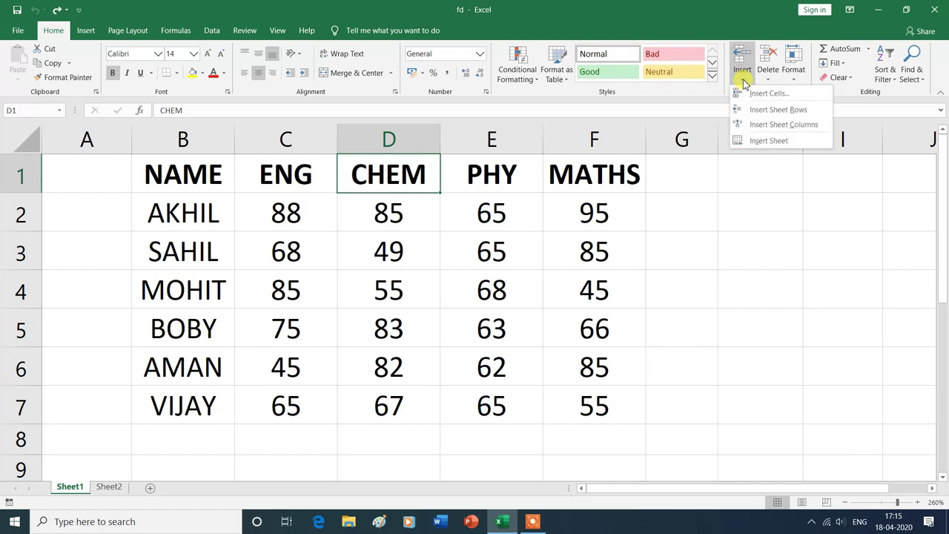
left_click(757, 95)
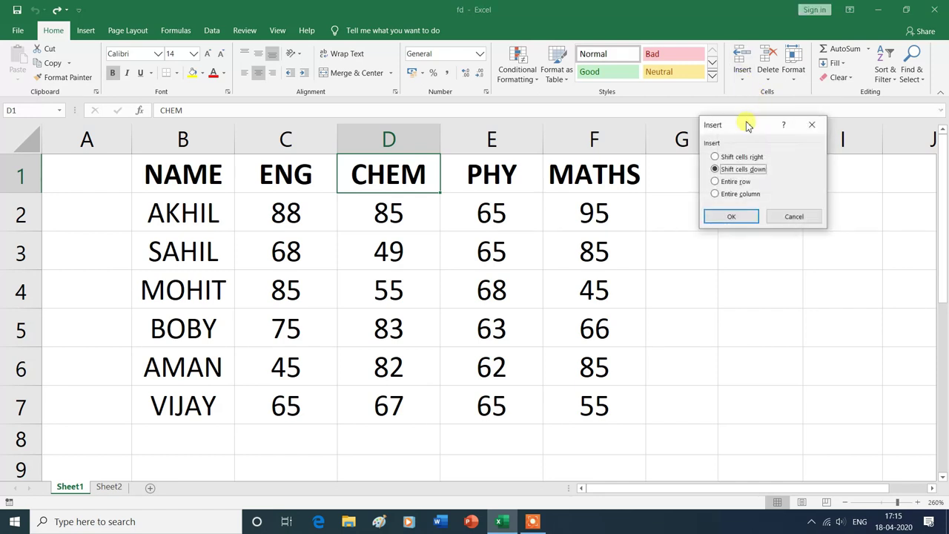
left_click(715, 194)
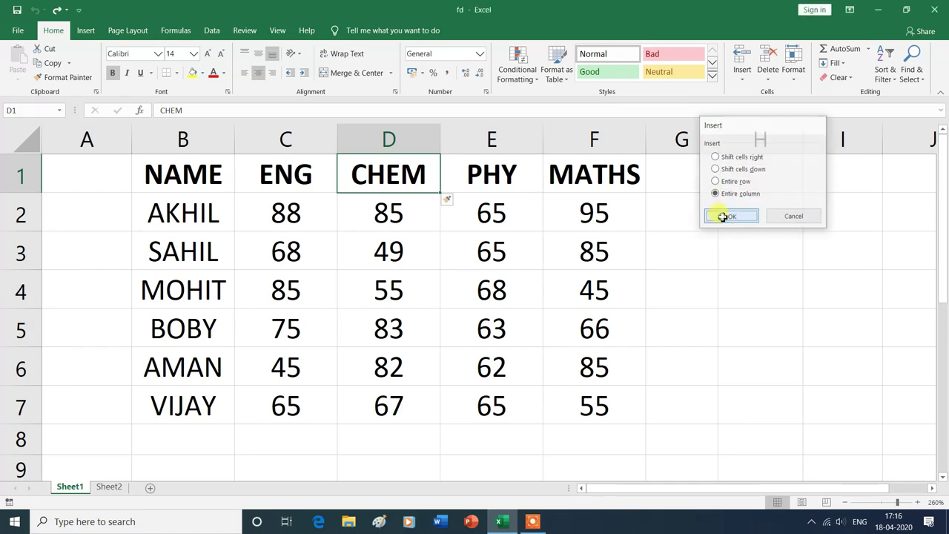
left_click(723, 217)
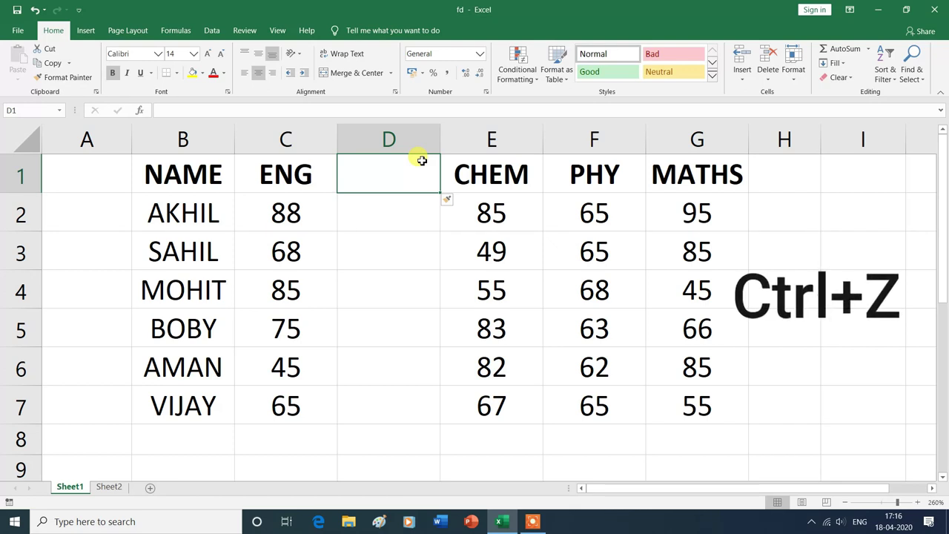
key("ctrl+z")
left_click(742, 78)
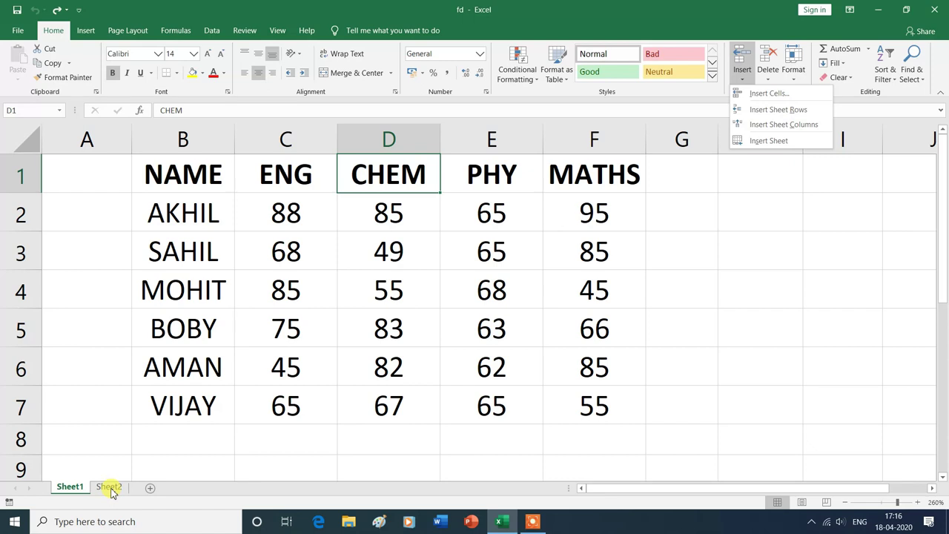
Add a new blank worksheet, Sheet3, then return to the Sheet1 marks table
left_click(765, 143)
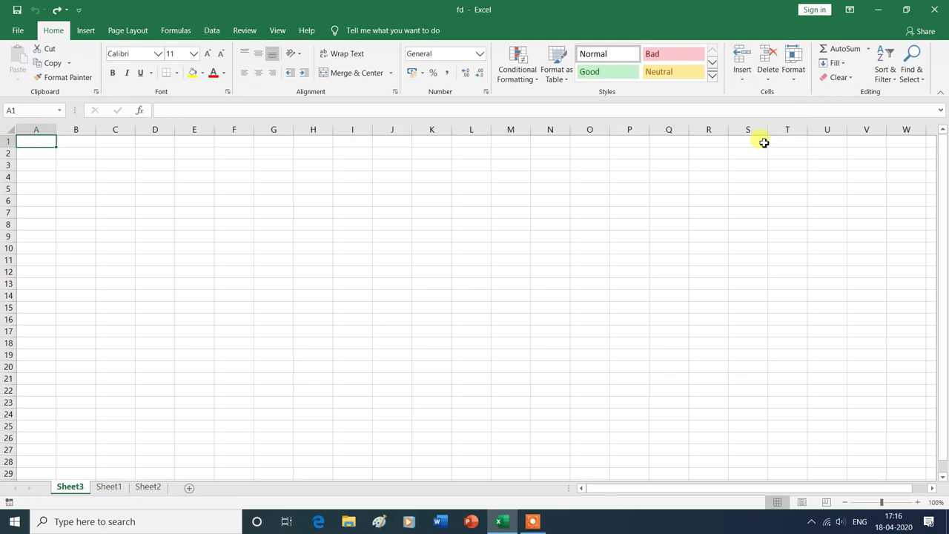
left_click(81, 492)
left_click_drag(81, 493, 96, 492)
left_click(109, 487)
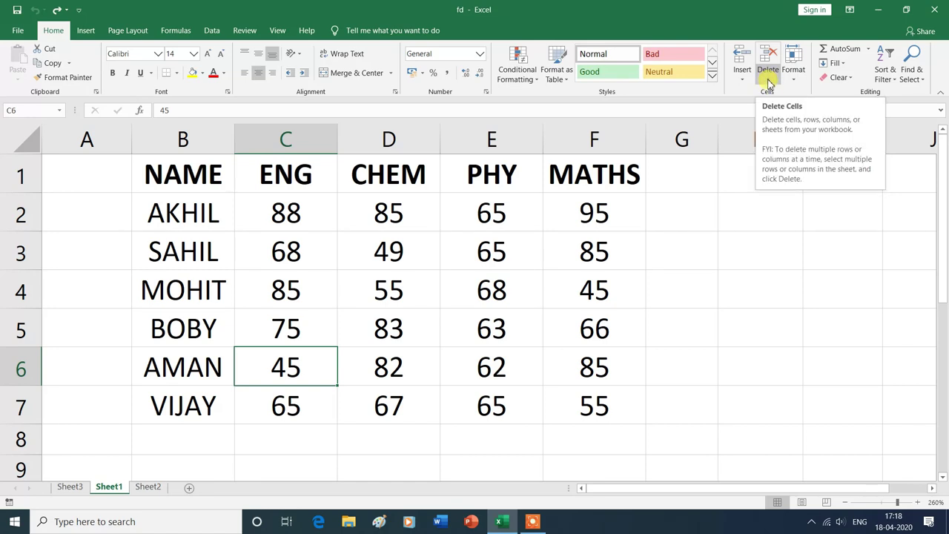
Delete cell C6 shifting row 6's remaining marks left, then undo the deletion
left_click(767, 83)
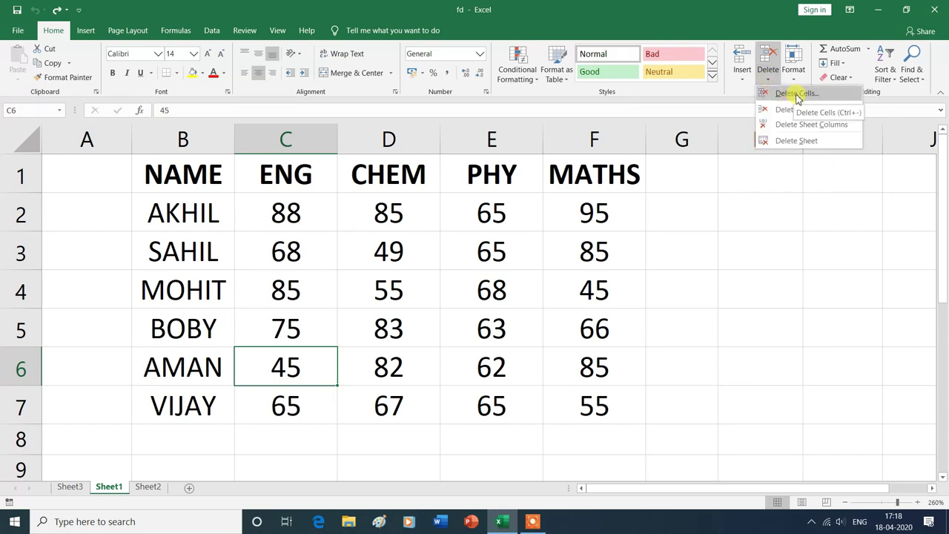
left_click(797, 95)
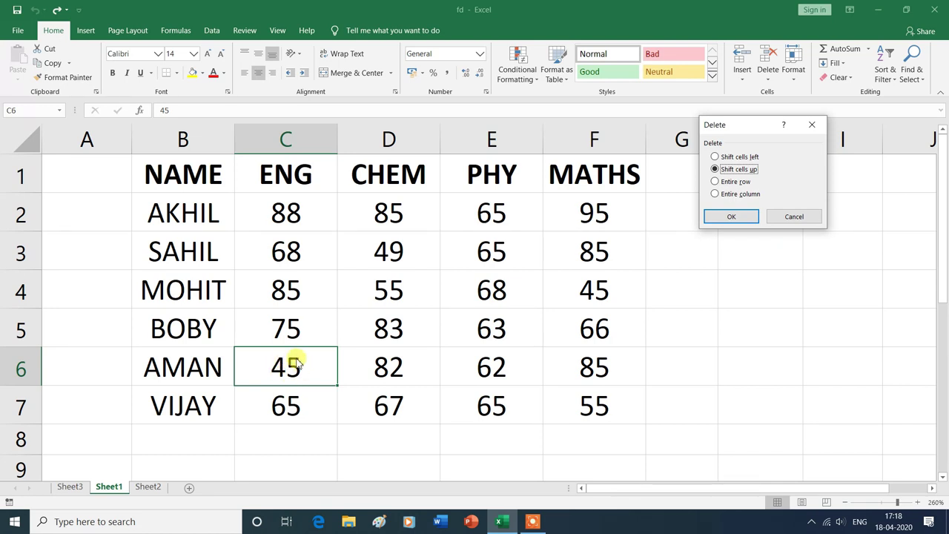
left_click(732, 158)
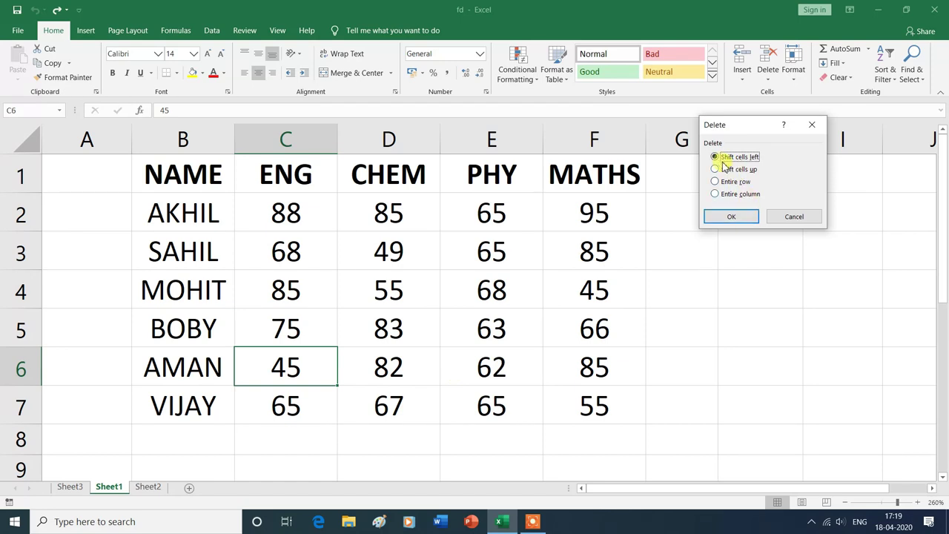
left_click(731, 217)
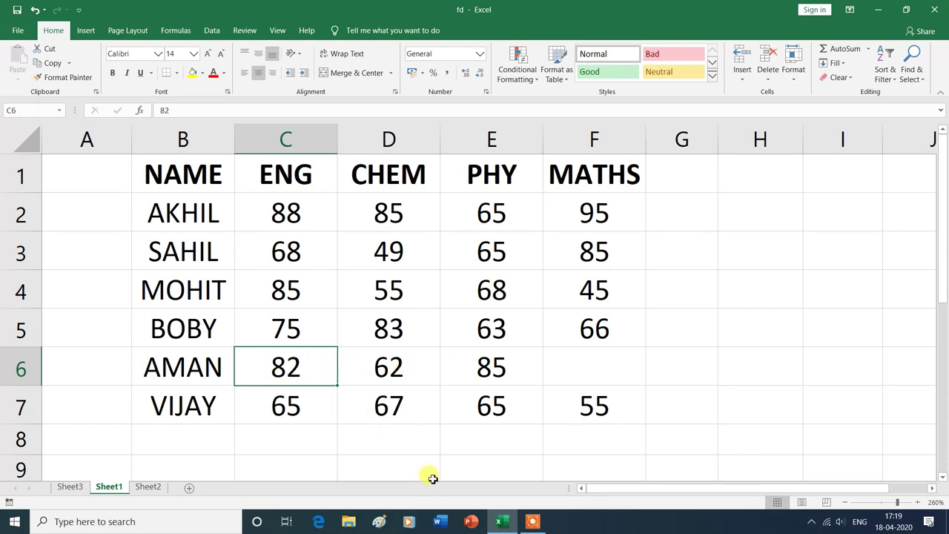
key("ctrl+z")
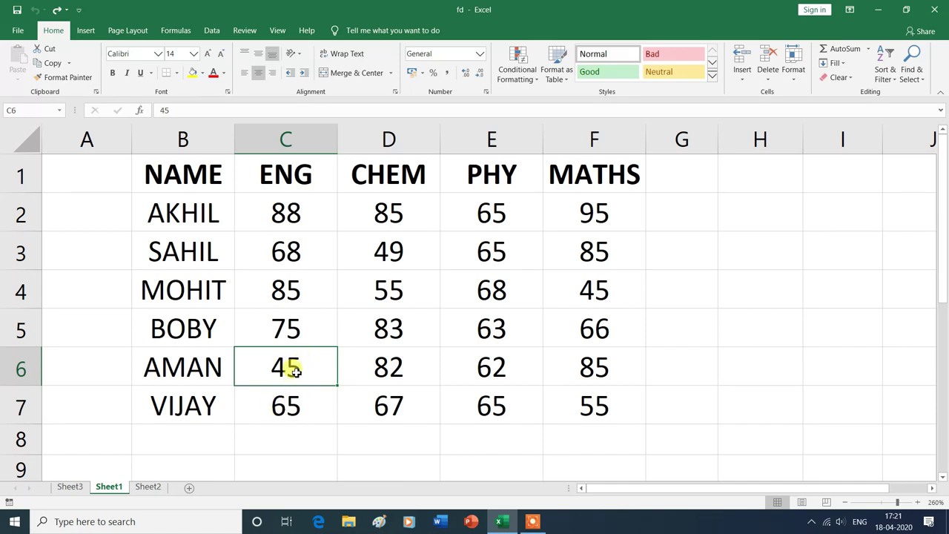
left_click(768, 83)
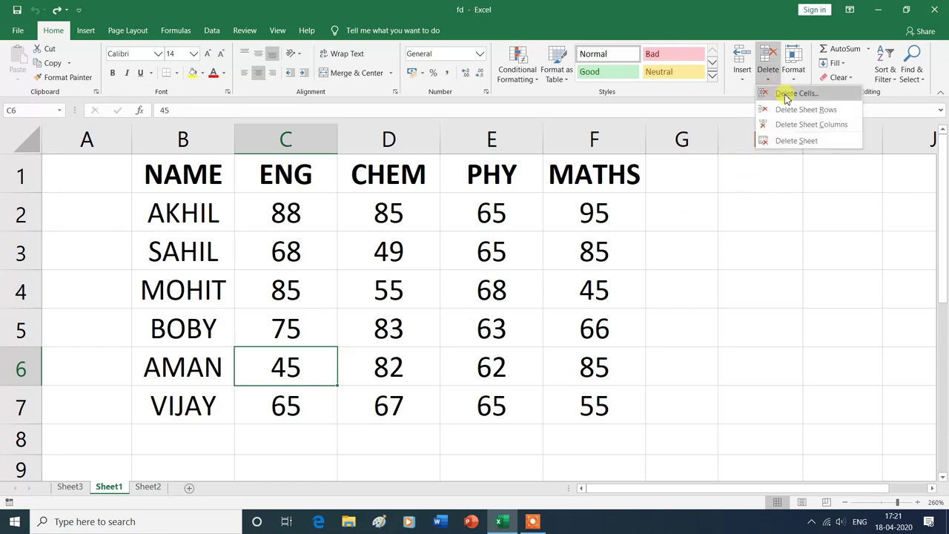
left_click(786, 96)
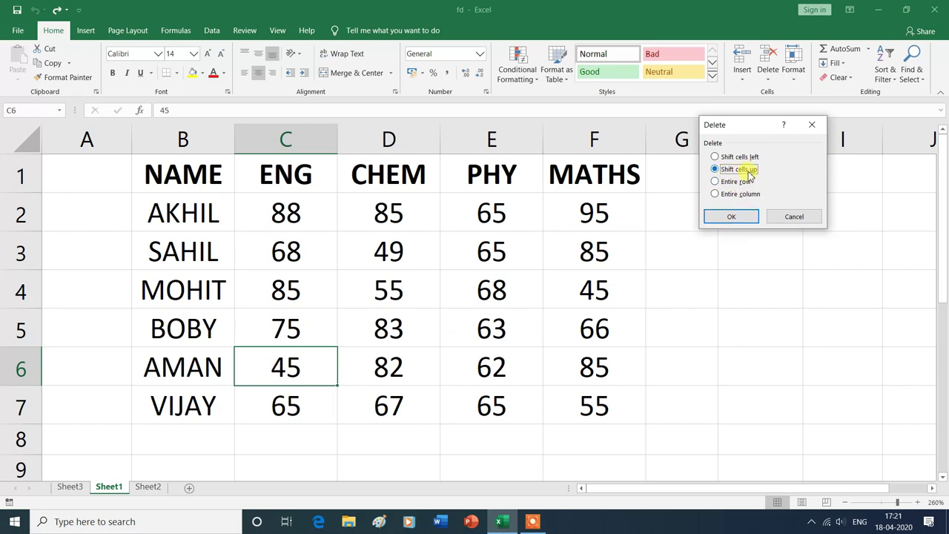
left_click(728, 217)
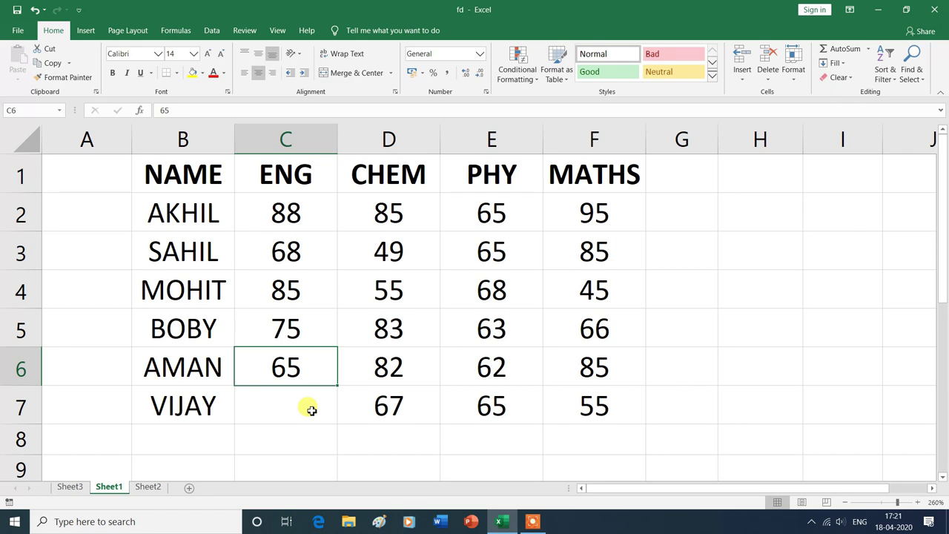
key("ctrl+z")
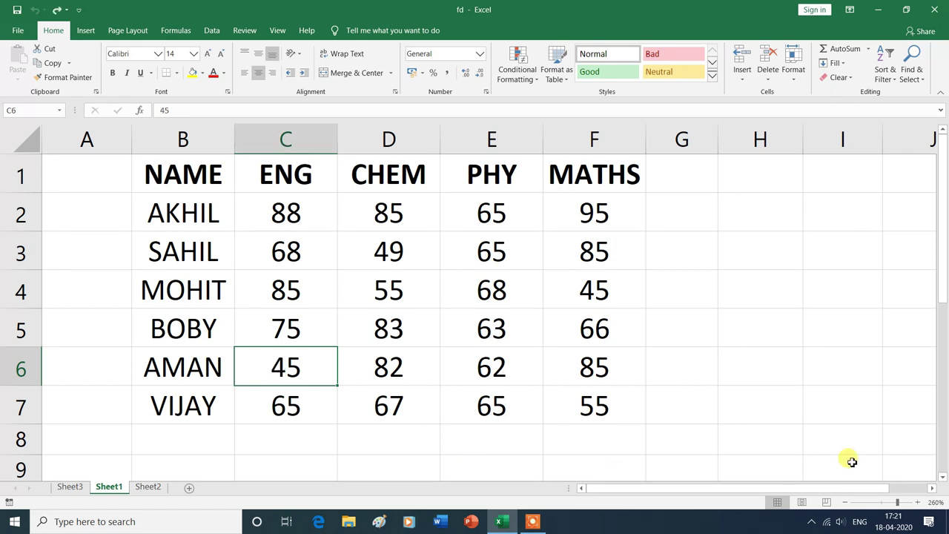
Open the Delete Cells choices and cancel without deleting
left_click(768, 79)
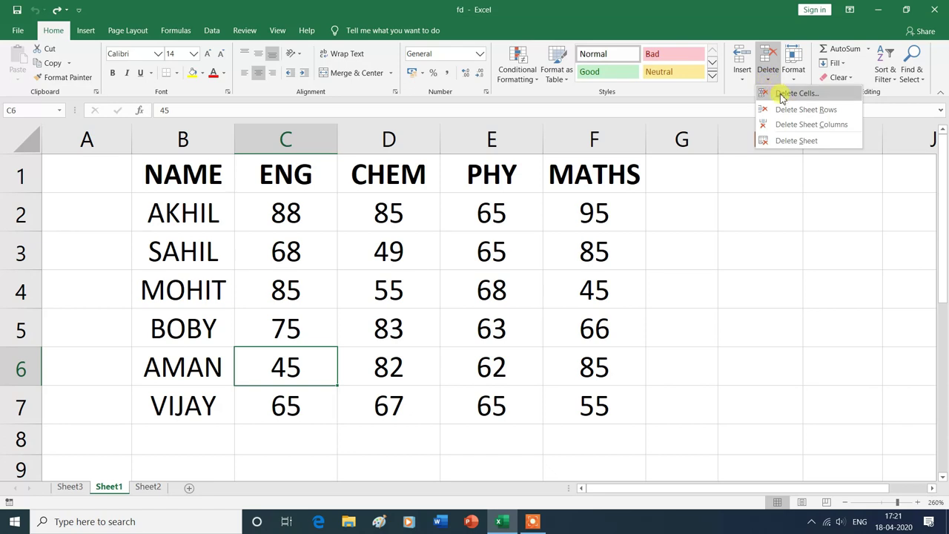
left_click(782, 94)
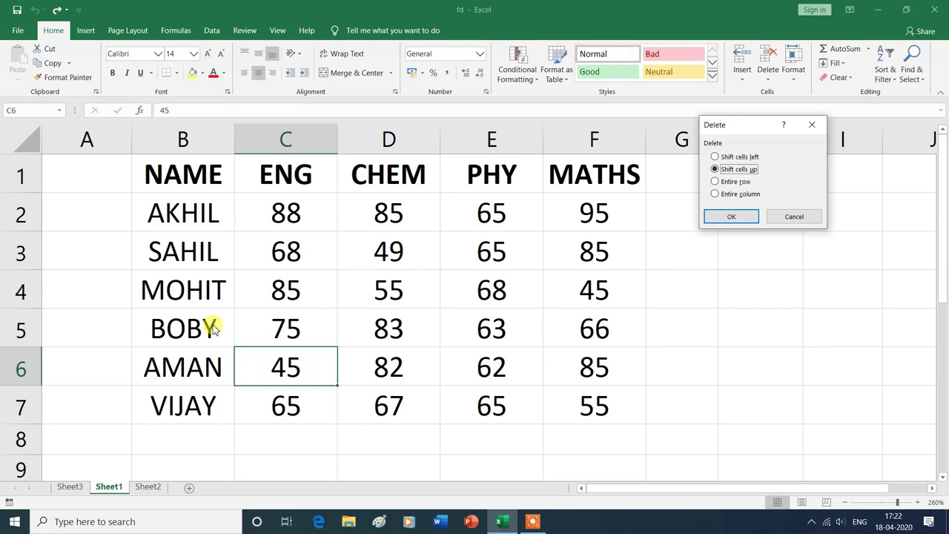
left_click(804, 217)
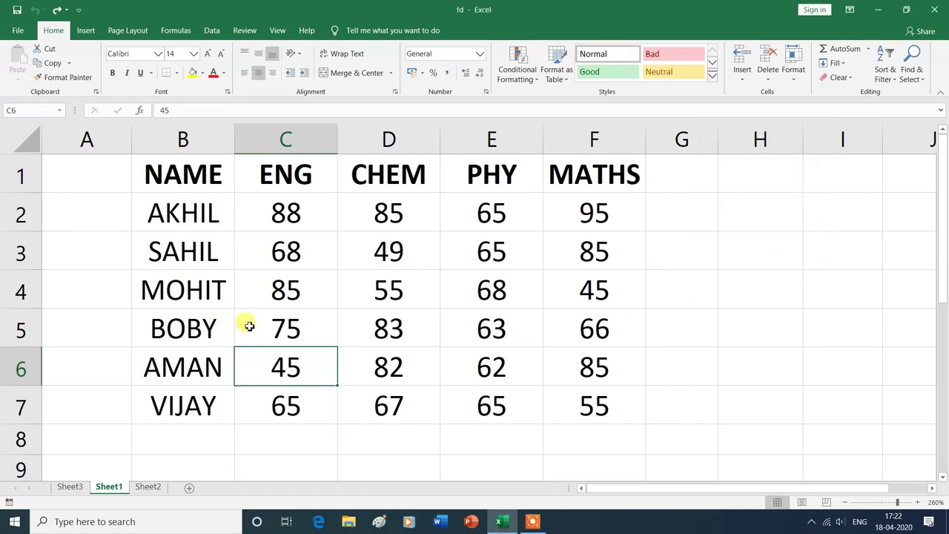
Select BOBY's name in cell B5 and bring up the Delete Cells options for it
left_click(210, 326)
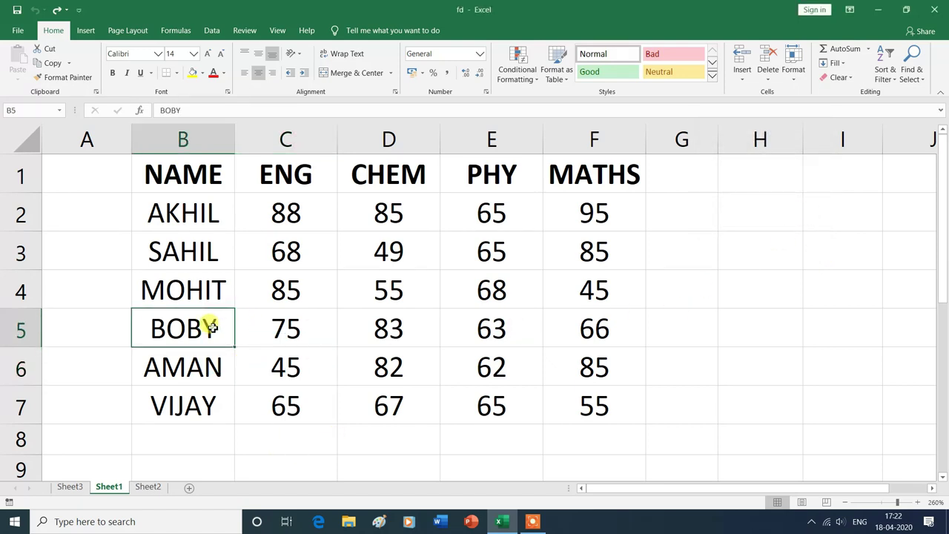
left_click(768, 80)
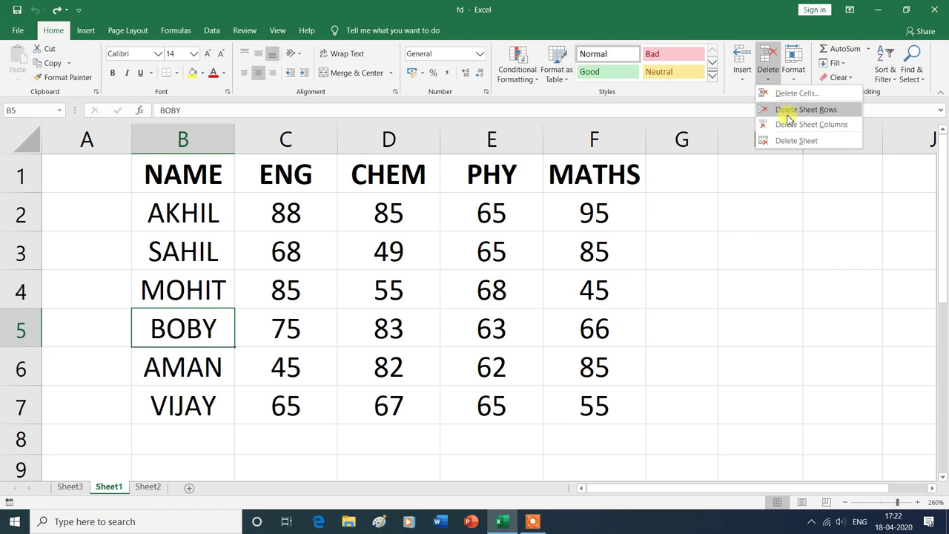
left_click(784, 94)
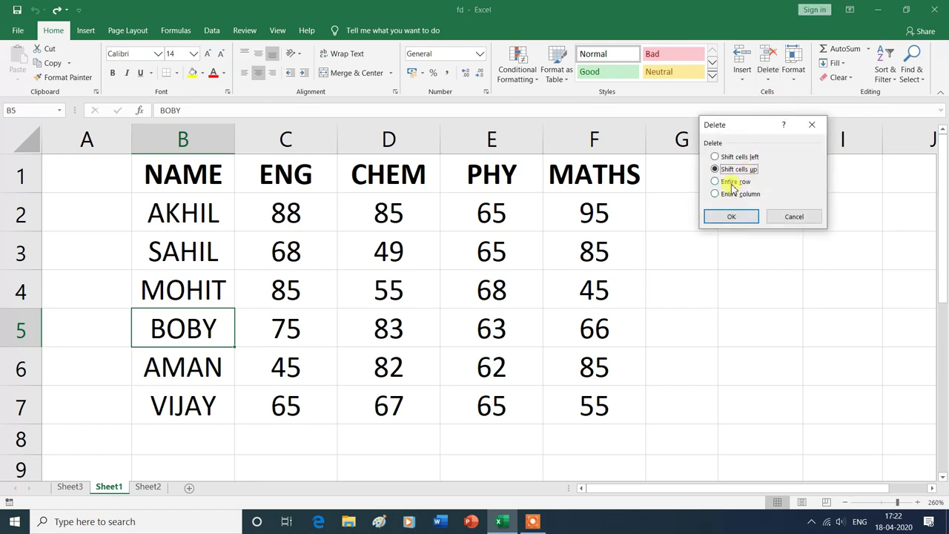
Delete BOBY's entire row 5, then undo to restore it
left_click(734, 183)
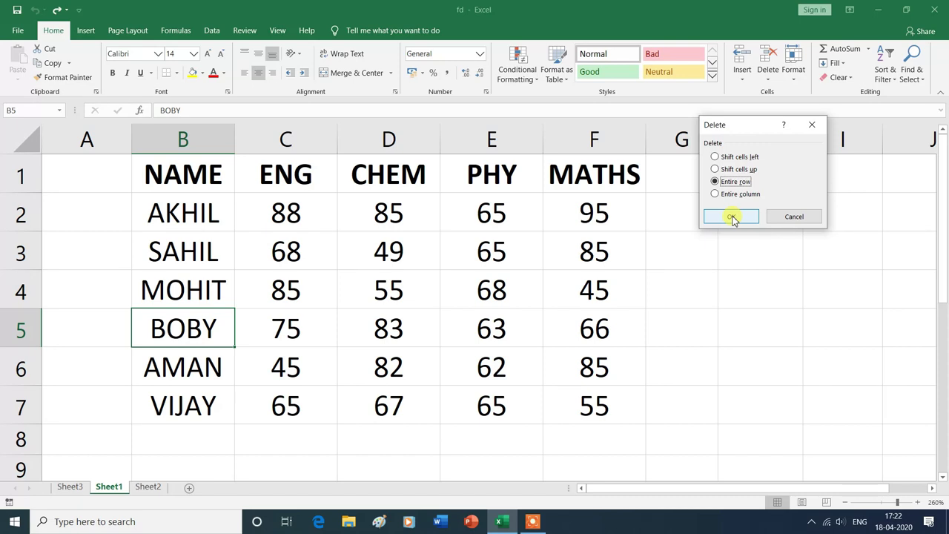
left_click(732, 217)
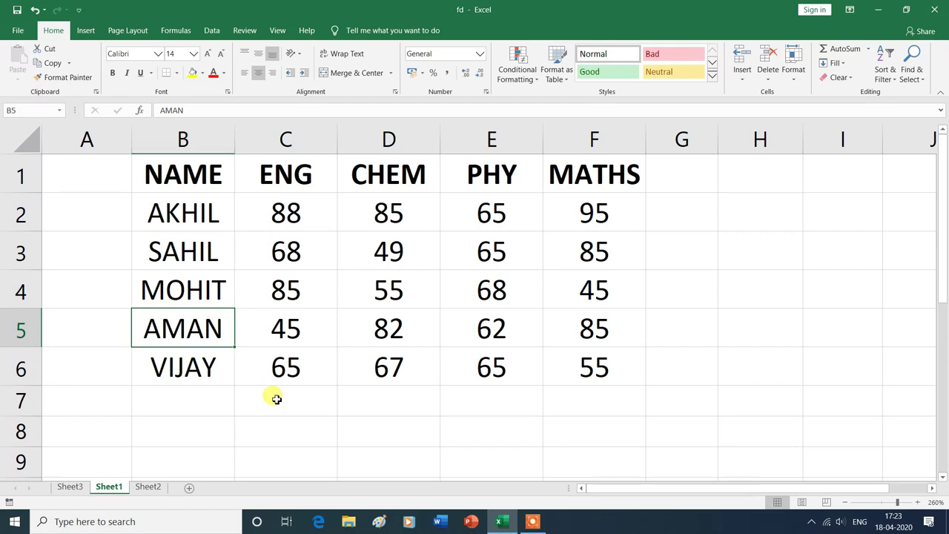
key("ctrl+z")
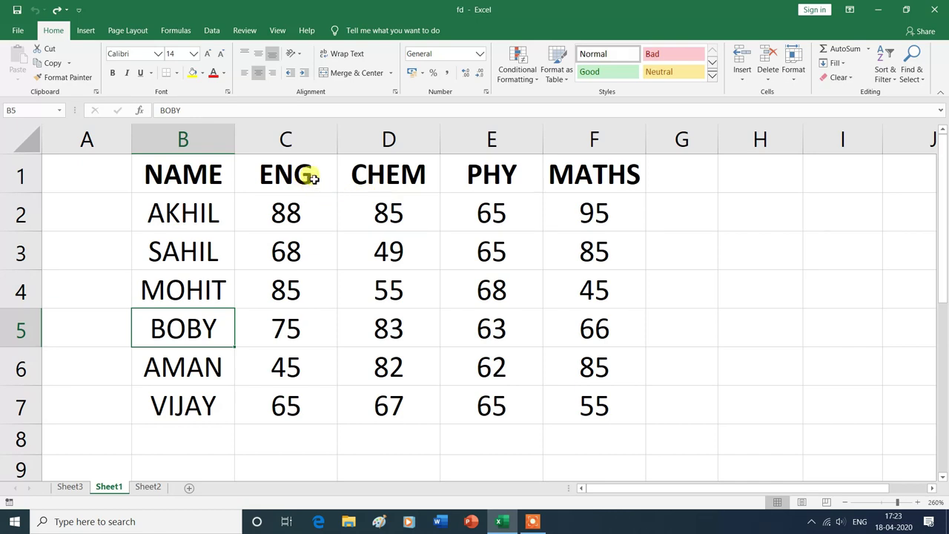
left_click(312, 178)
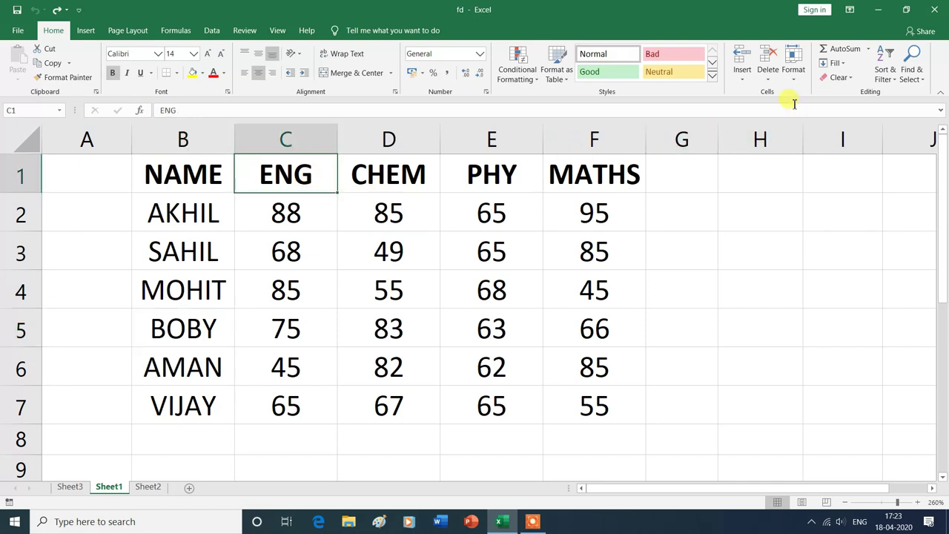
left_click(768, 80)
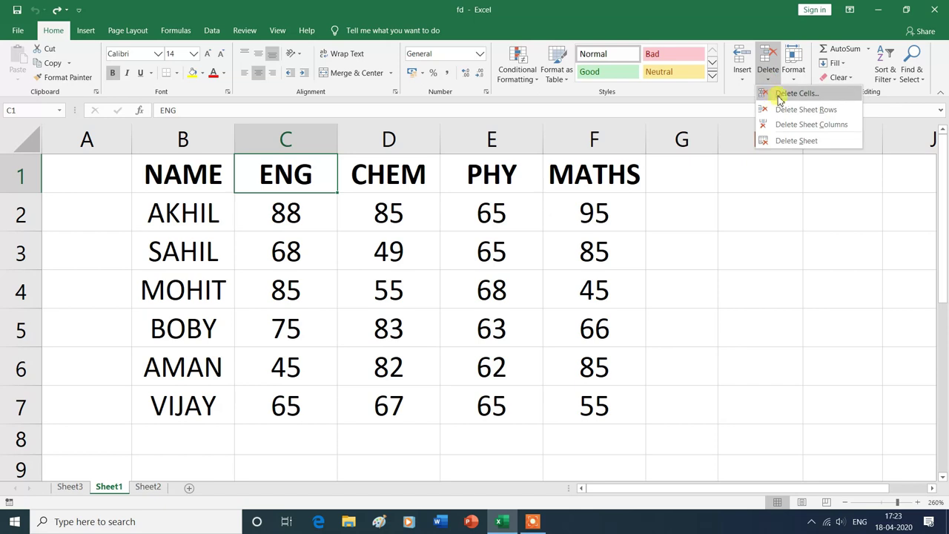
left_click(786, 94)
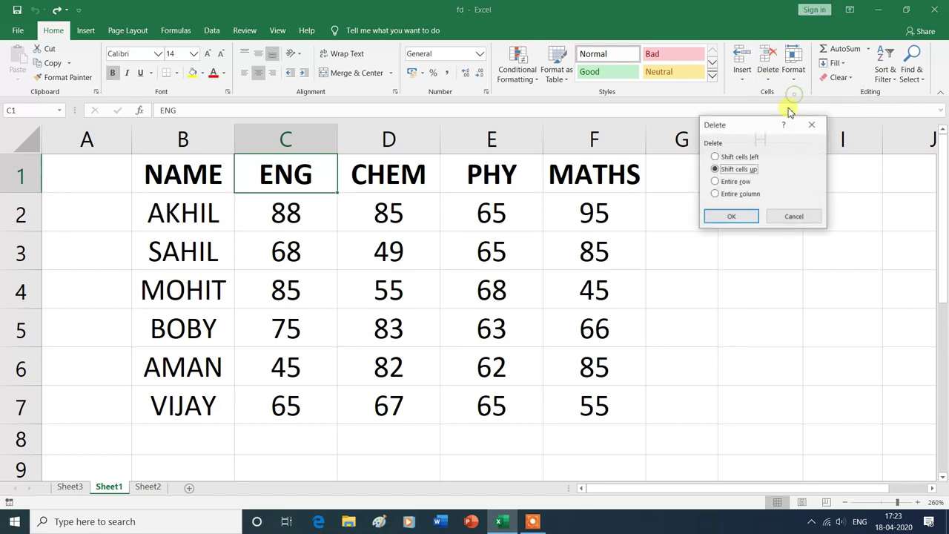
left_click(715, 194)
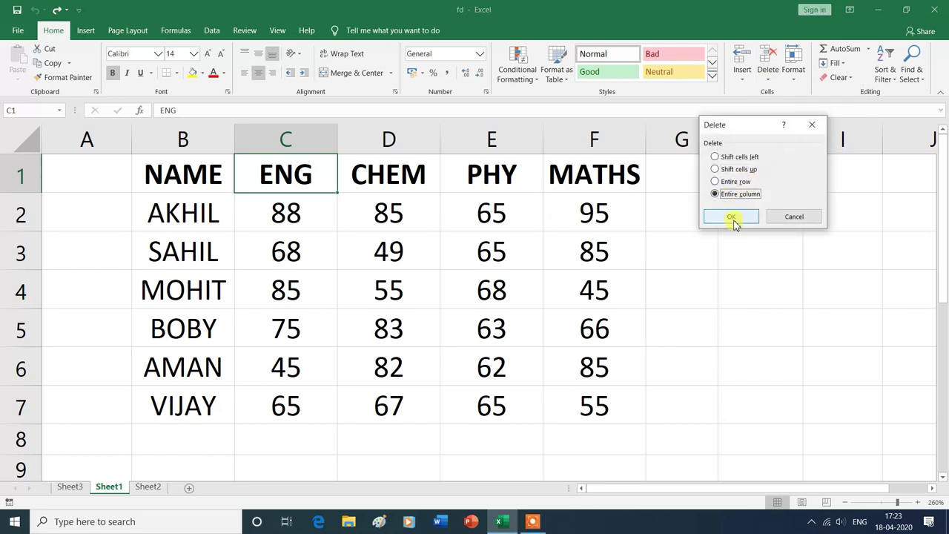
left_click(731, 220)
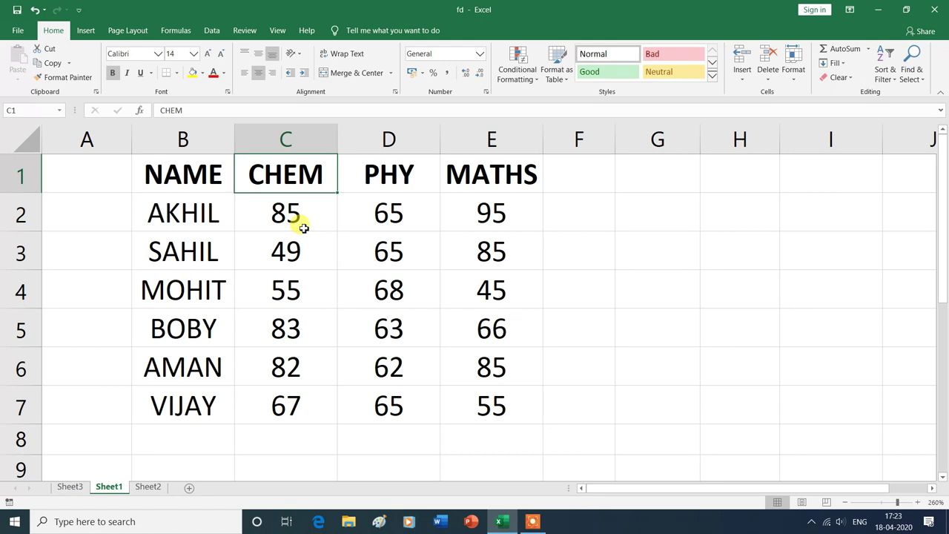
key("ctrl+z")
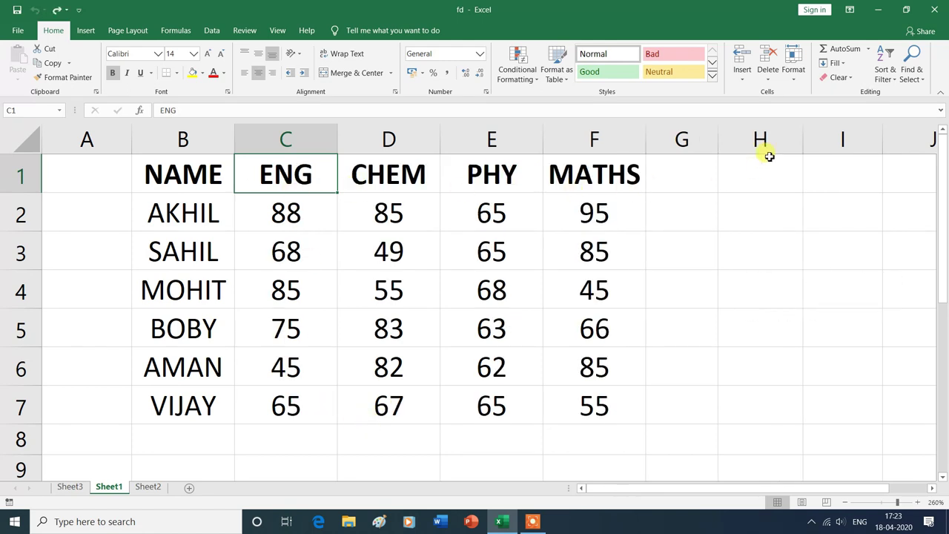
left_click(768, 79)
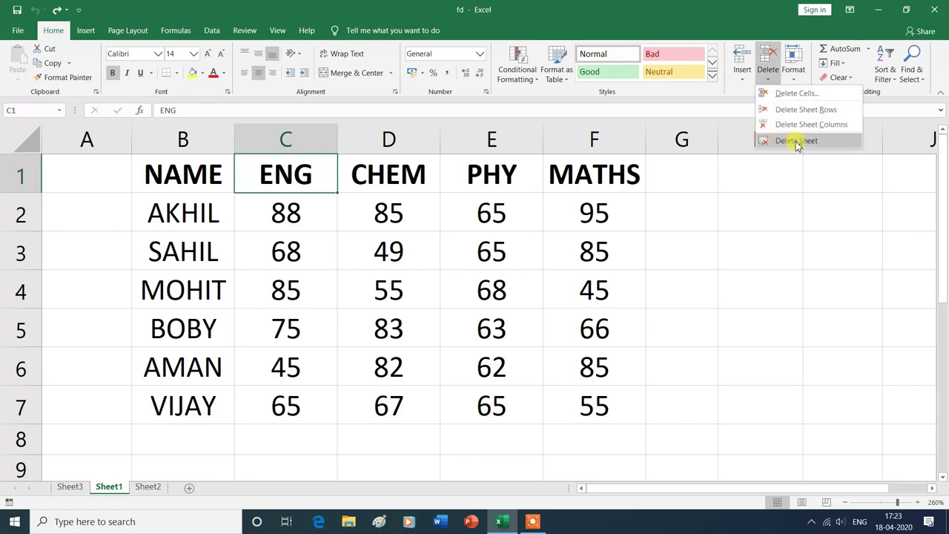
Switch to the empty Sheet3 and delete that worksheet
left_click(71, 489)
left_click(71, 489)
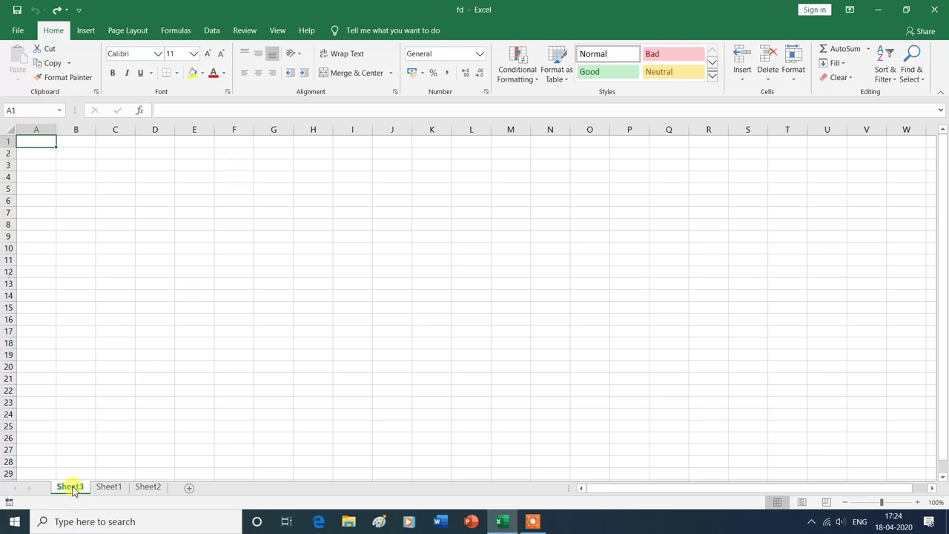
left_click(769, 77)
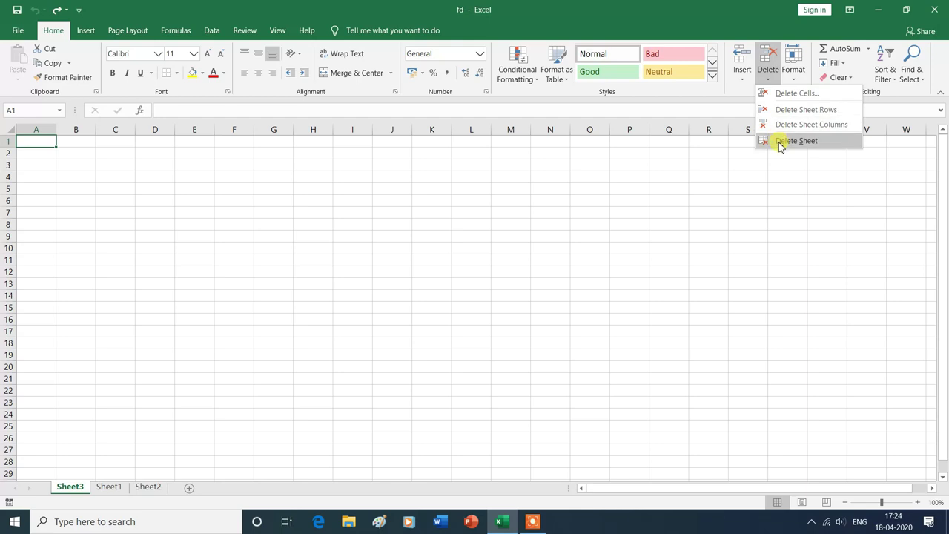
left_click(779, 141)
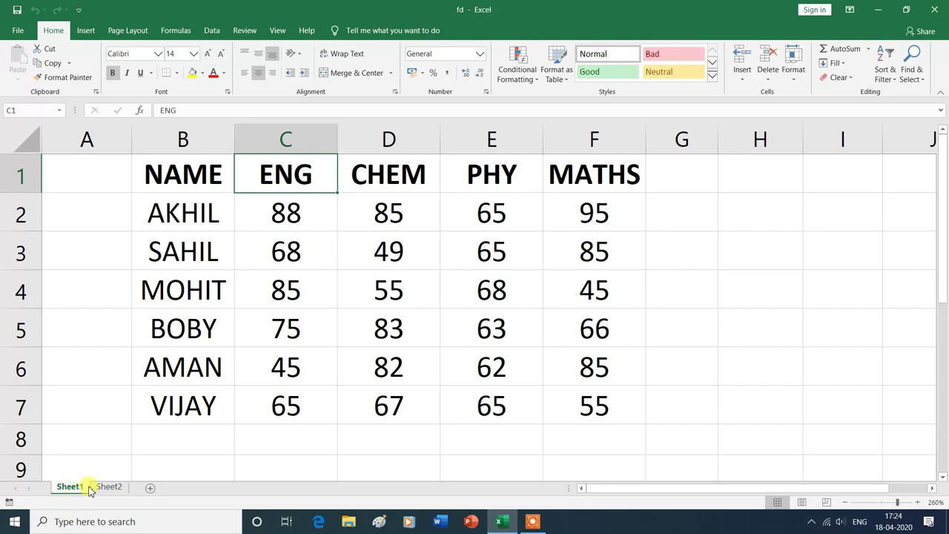
key("Down")
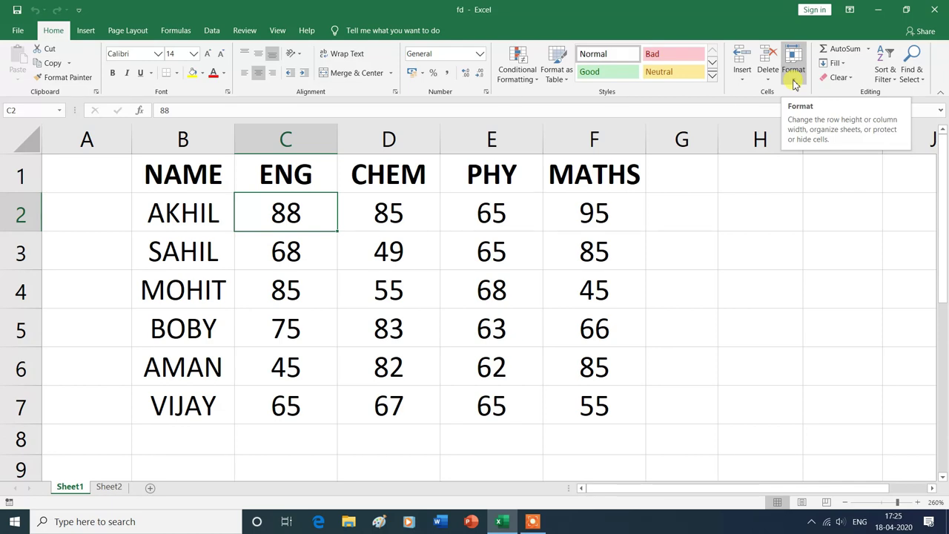
Set the height of MOHIT's row 4 (via cell C4) to 30
left_click(793, 83)
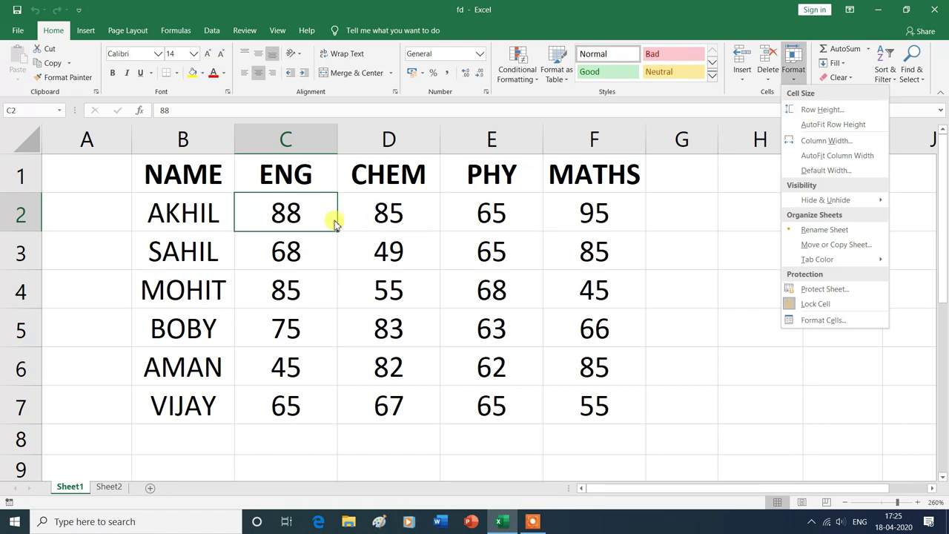
left_click(292, 290)
left_click(293, 291)
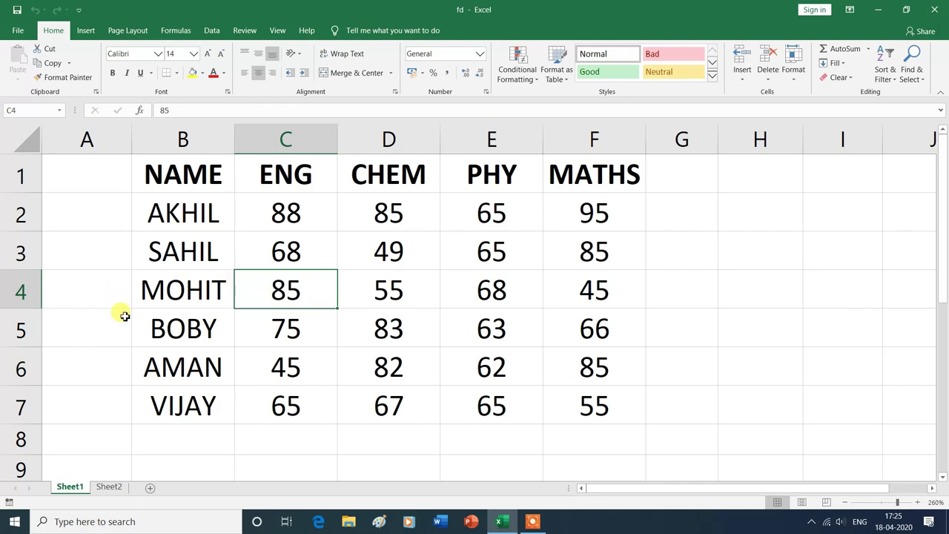
left_click(794, 82)
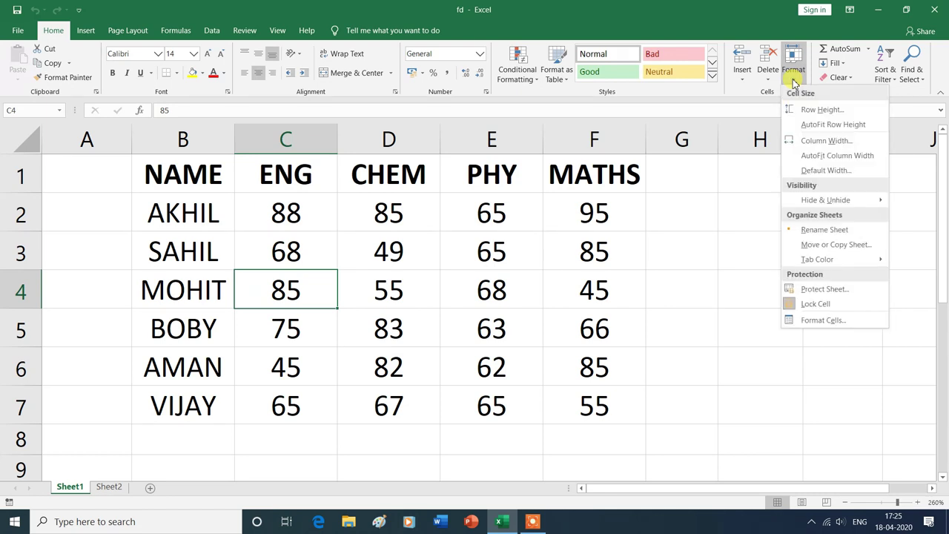
left_click(809, 112)
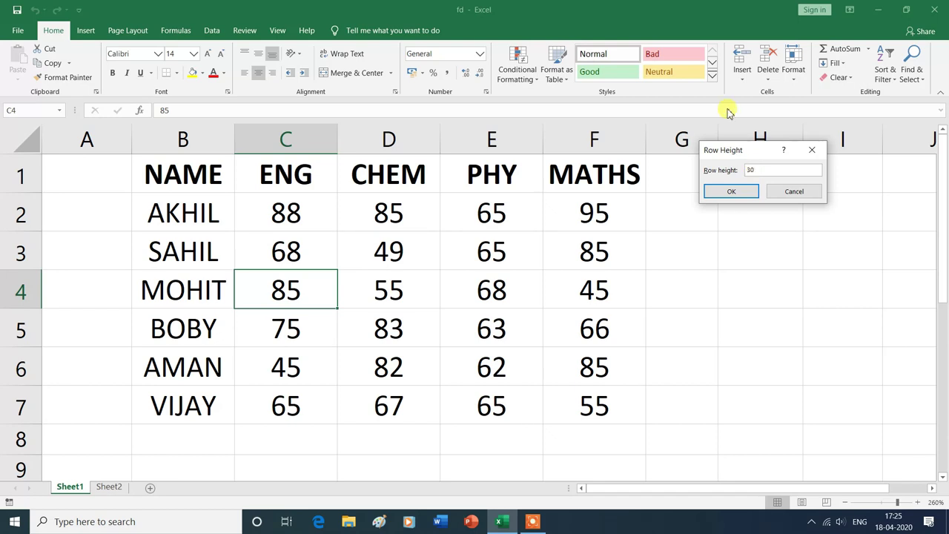
type("30")
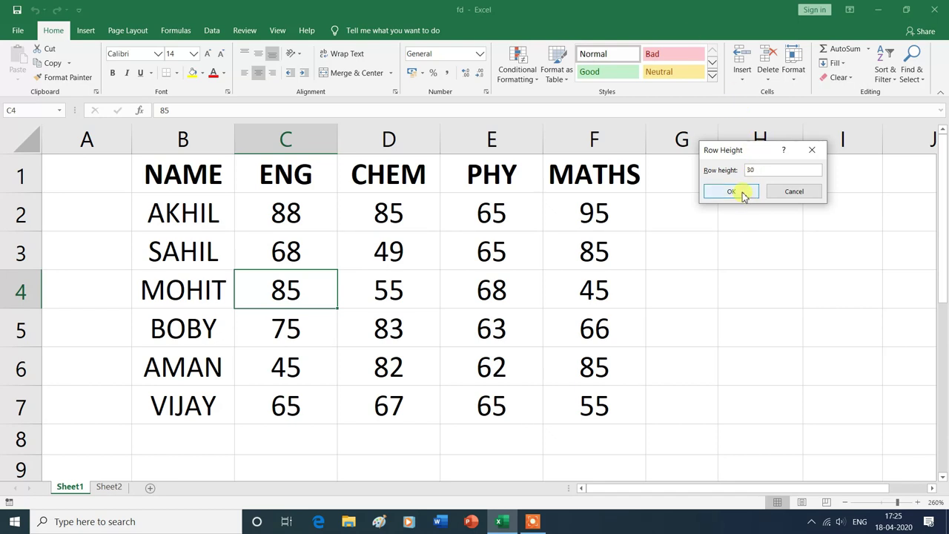
left_click(731, 191)
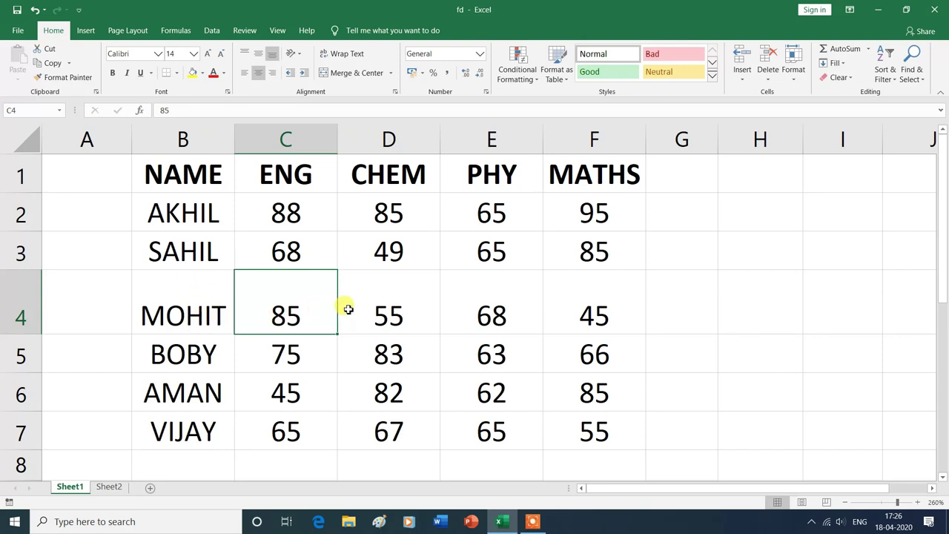
left_click(792, 74)
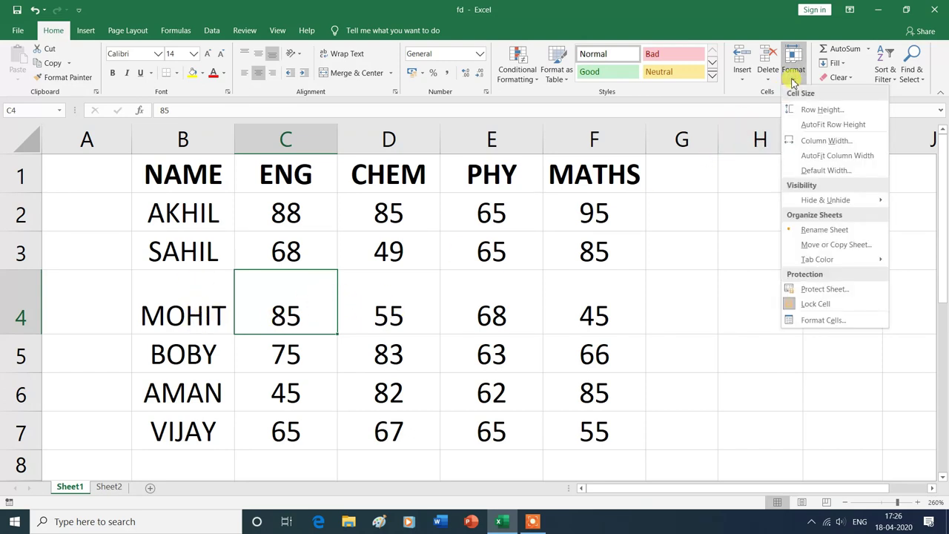
Shrink row 4 to height 25, then AutoFit its row height to the contents
left_click(808, 109)
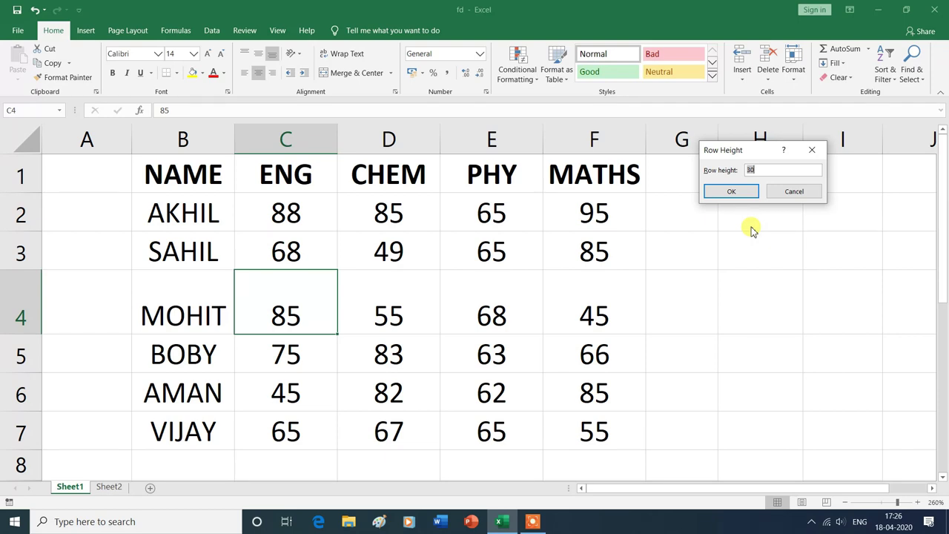
type("25")
left_click(745, 194)
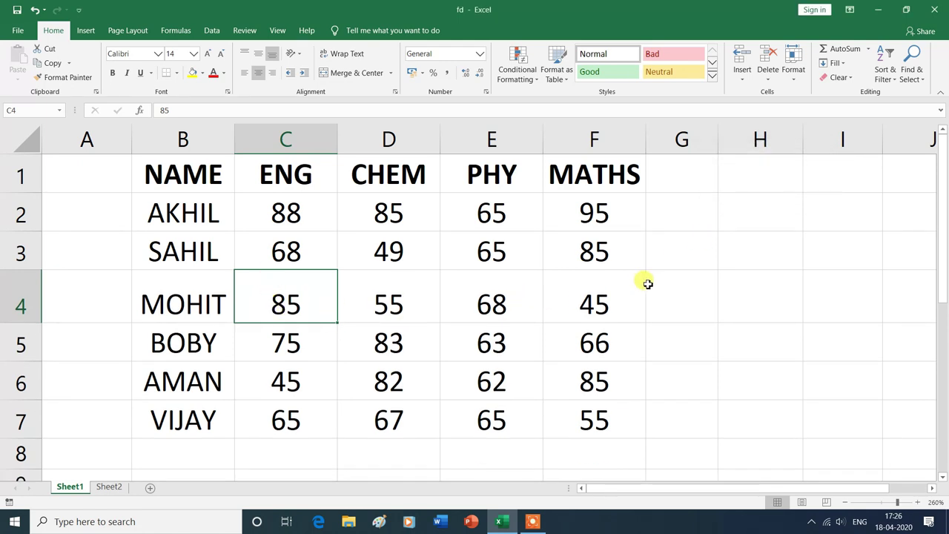
left_click(794, 82)
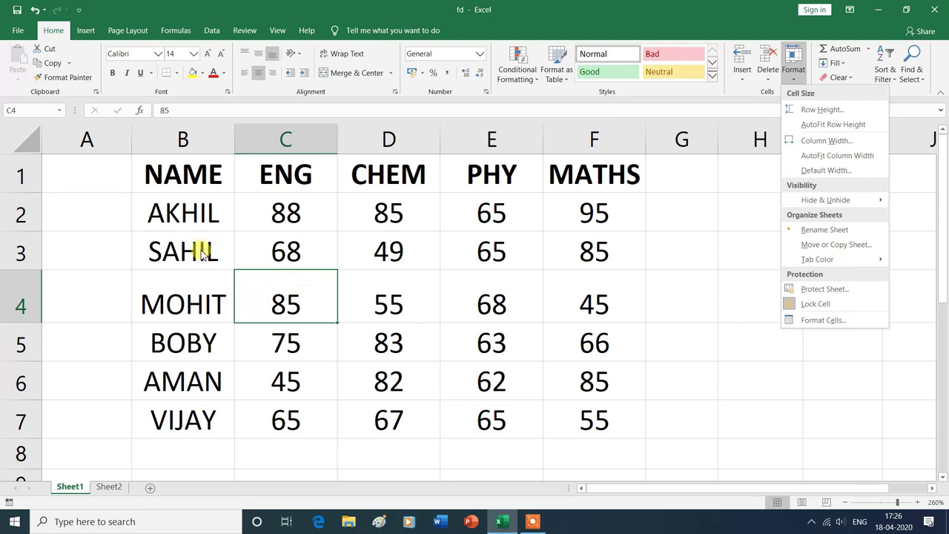
left_click(830, 125)
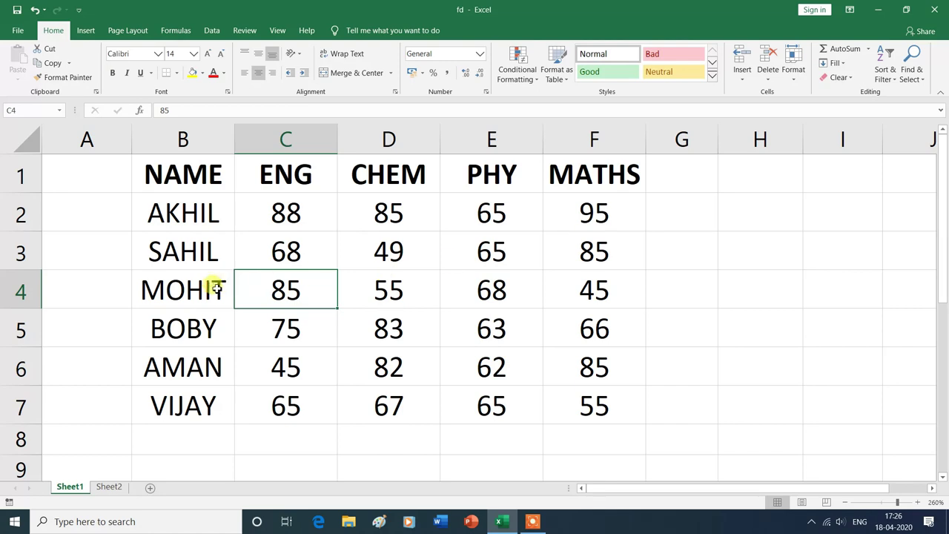
left_click(793, 68)
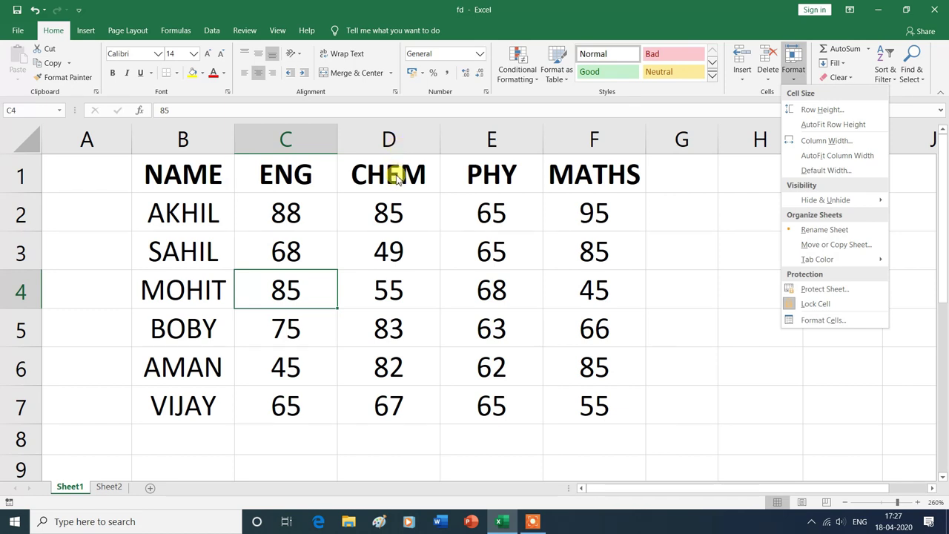
Select D1 and set the CHEM column D width to exactly 30
left_click(397, 178)
left_click(396, 177)
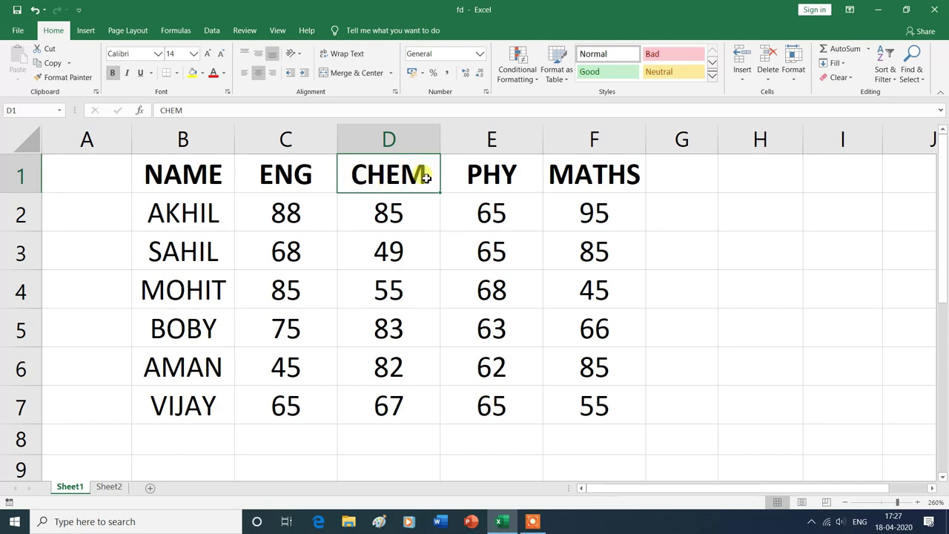
left_click(792, 80)
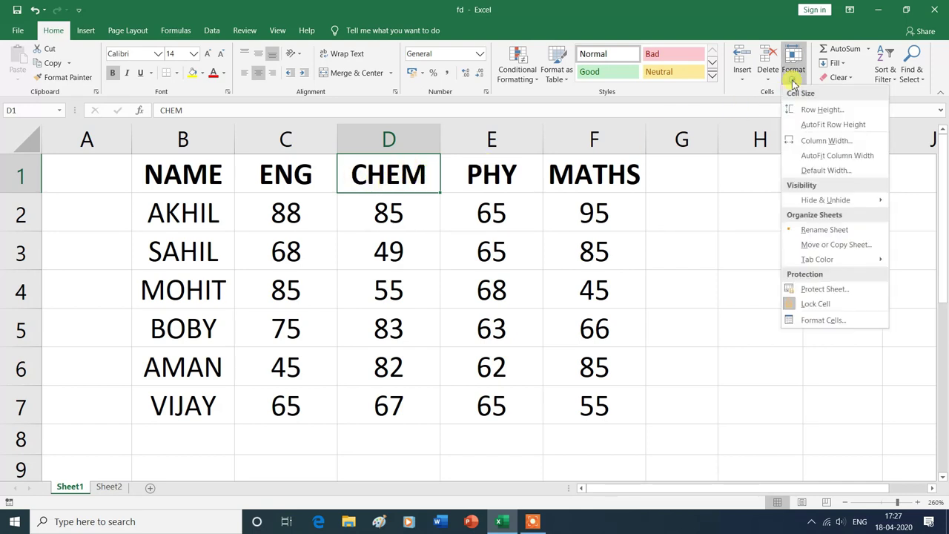
left_click(806, 140)
type("30")
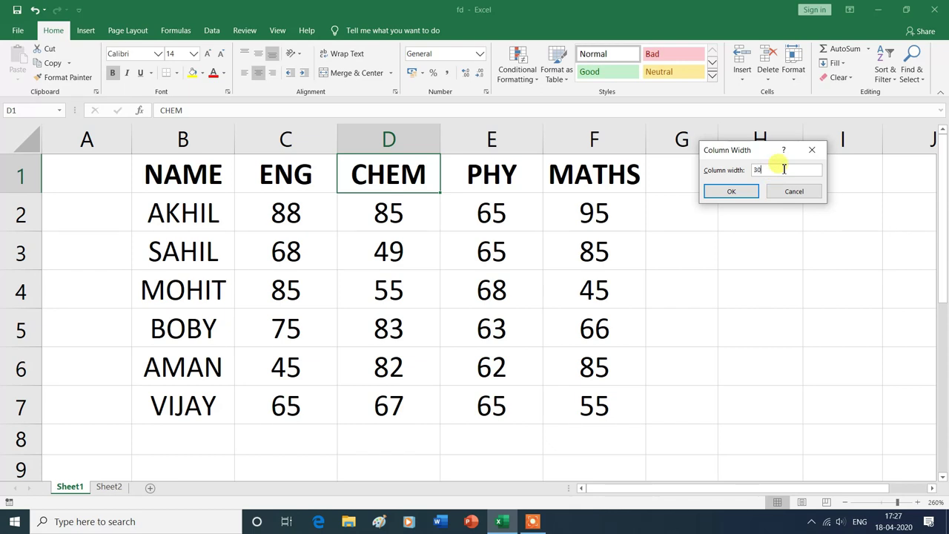
left_click(731, 191)
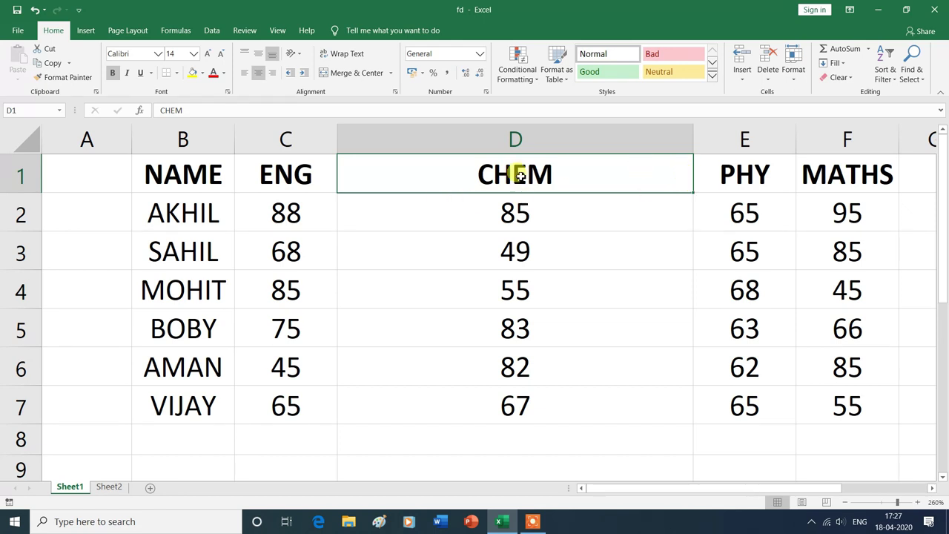
left_click(793, 80)
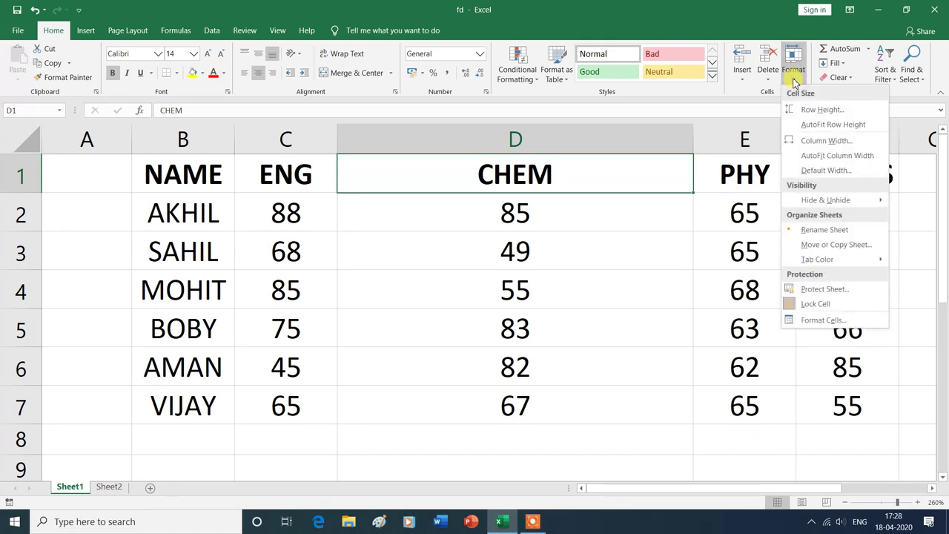
Re-enter 30 as column D's width, leaving CHEM still wide
left_click(809, 140)
type("30")
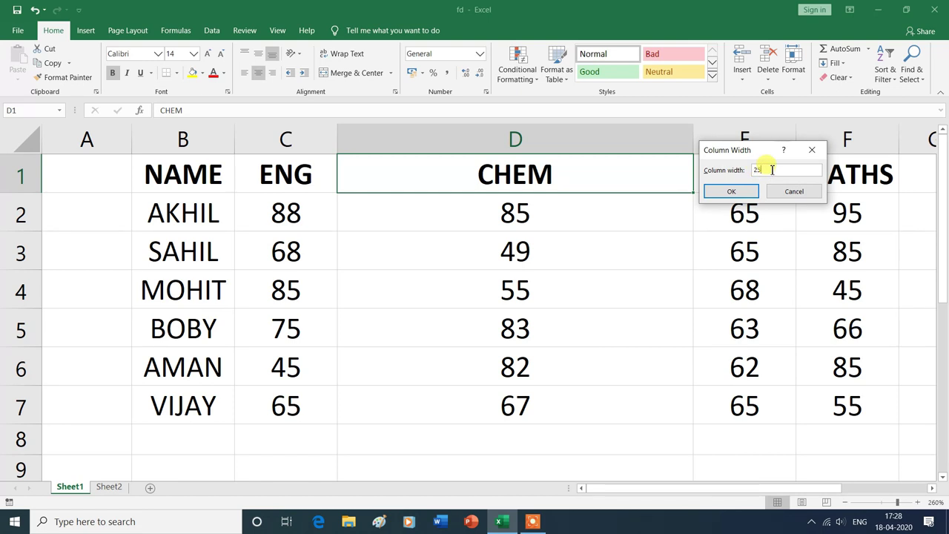
left_click(731, 191)
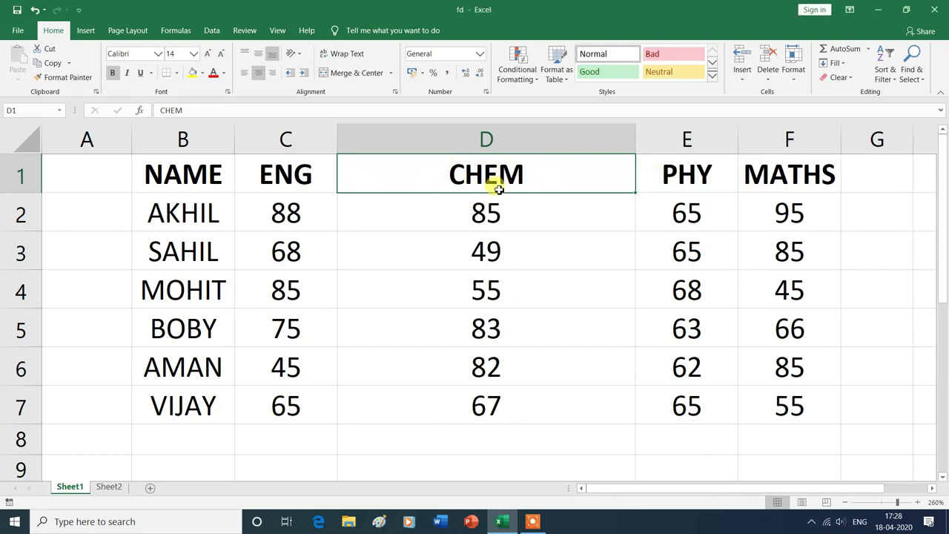
left_click(793, 79)
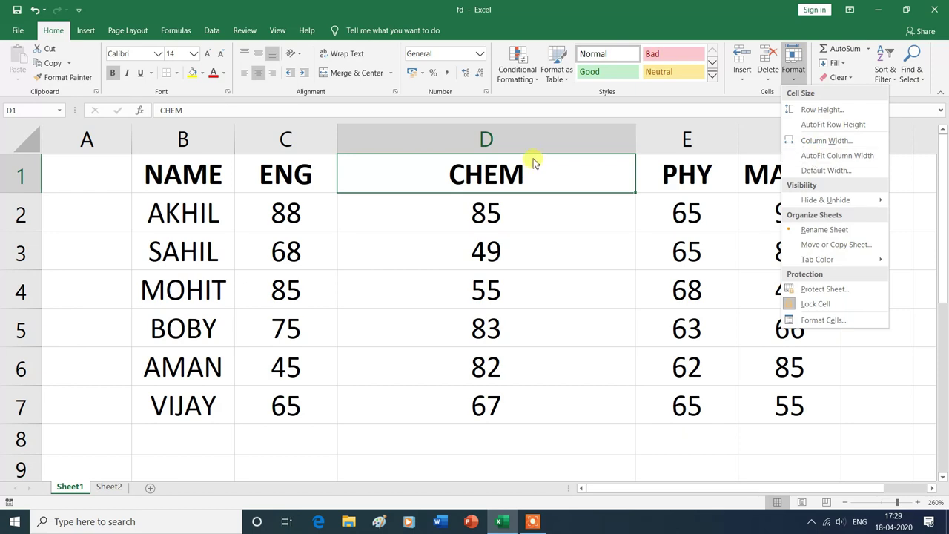
left_click(527, 329)
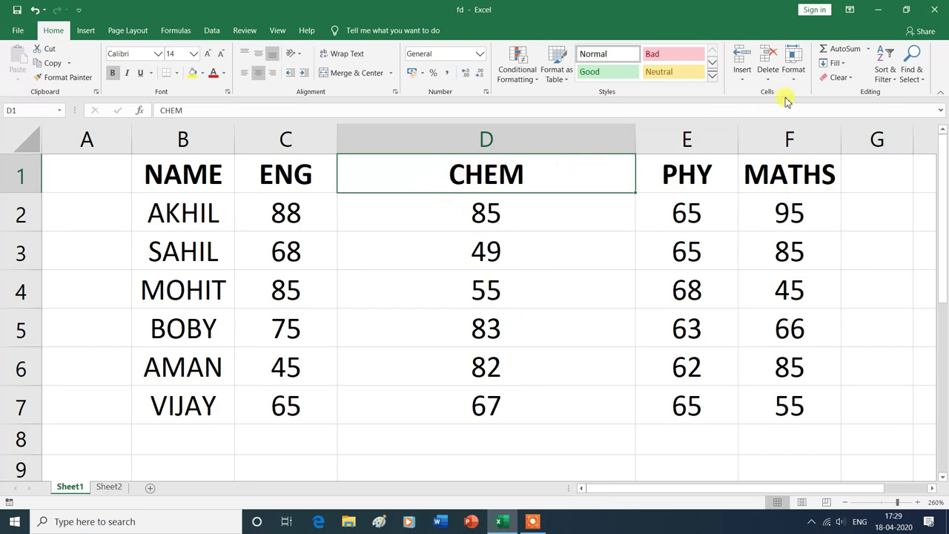
AutoFit column D to its CHEM header and keep the default column width at 8.11
left_click(794, 74)
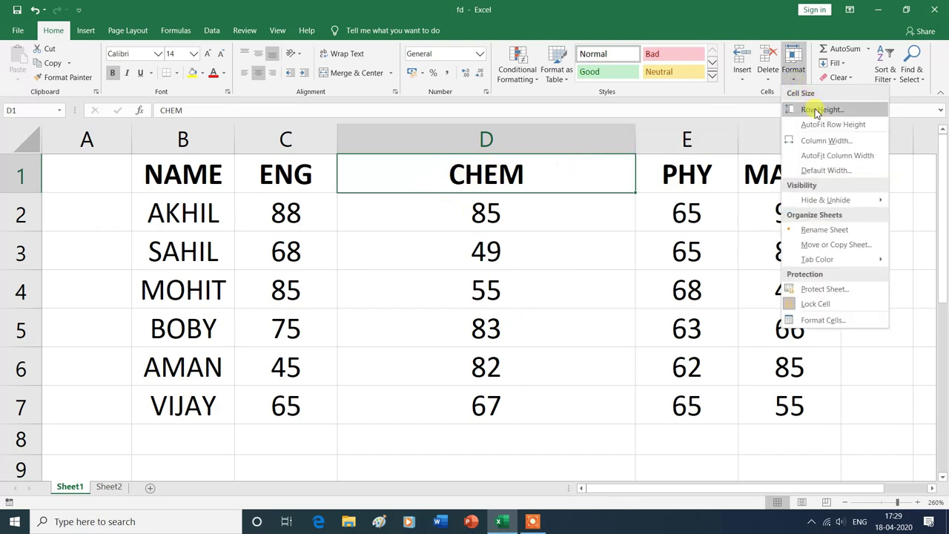
left_click(836, 156)
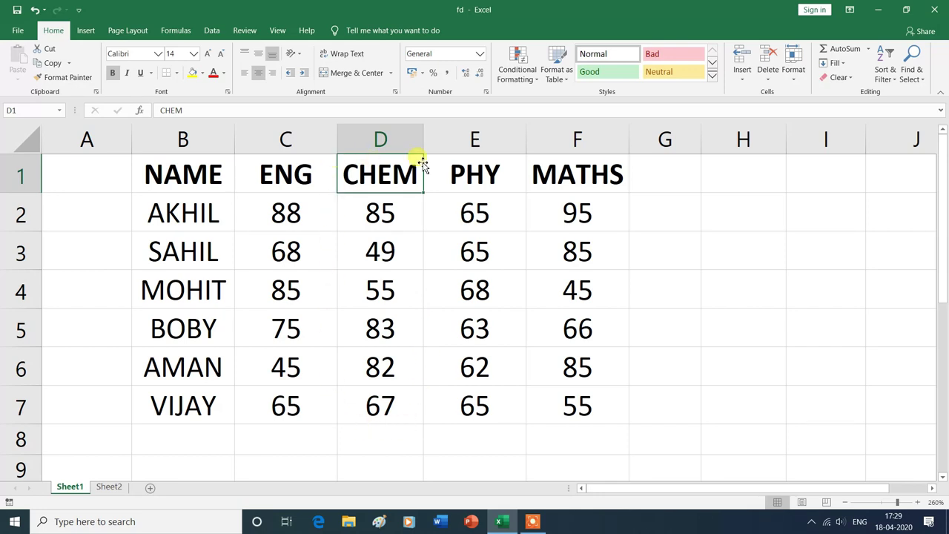
left_click(793, 70)
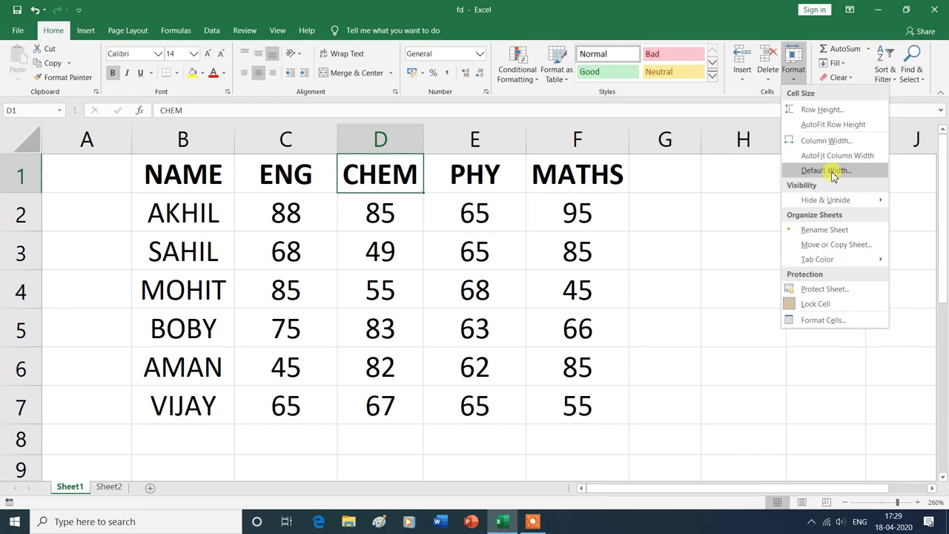
left_click(831, 172)
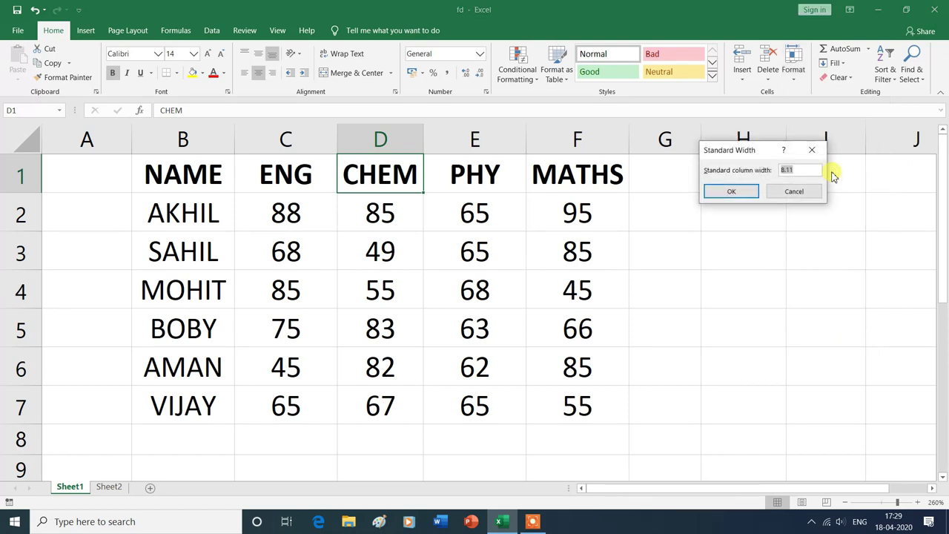
left_click(731, 192)
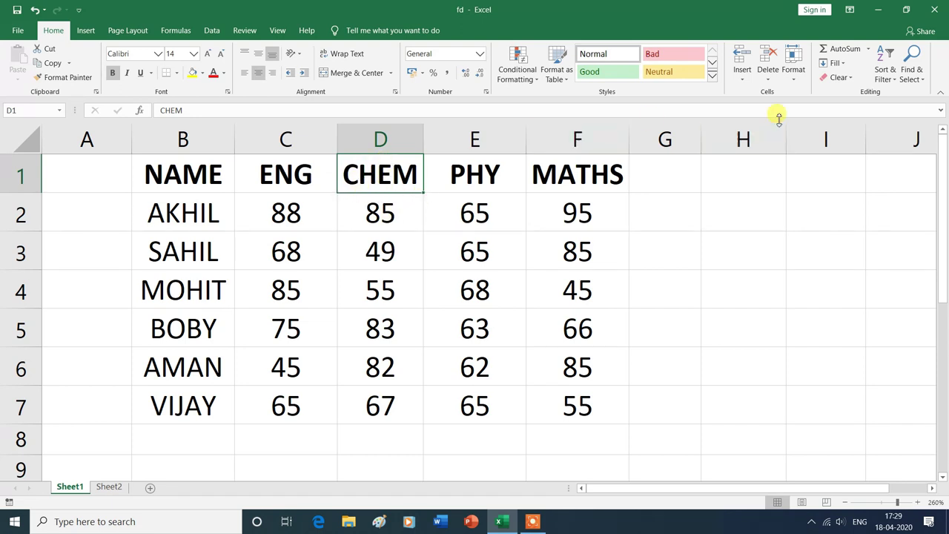
Move the active cell to B3 and bring up the Hide & Unhide options
key("Left")
key("Left")
key("Down")
key("Down")
left_click(795, 83)
mouse_move(814, 204)
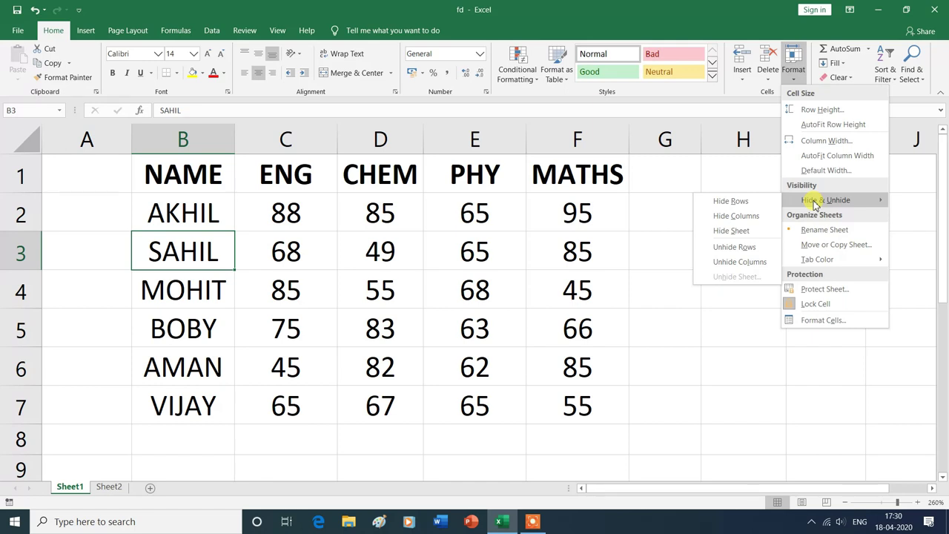
Hide row 3 with the second student's marks using Hide Rows
left_click(652, 265)
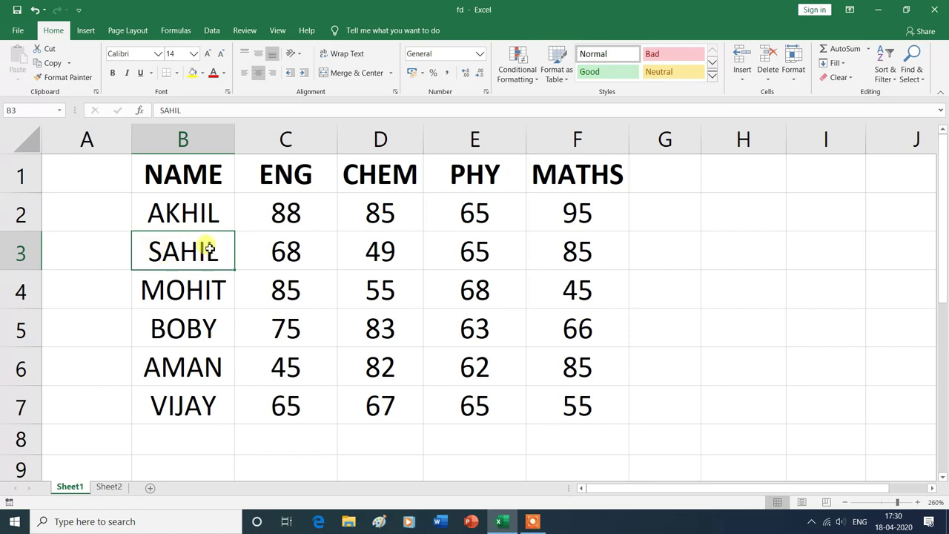
left_click(791, 80)
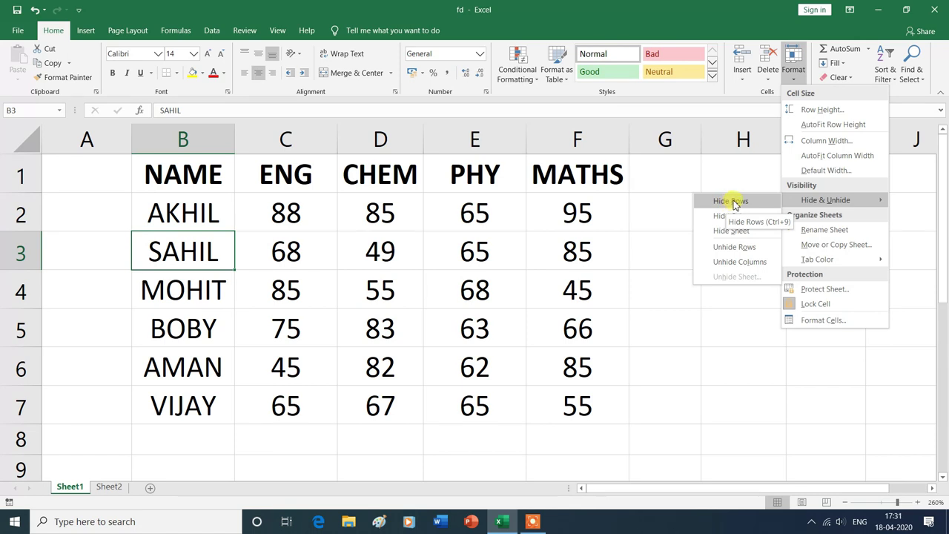
left_click(732, 201)
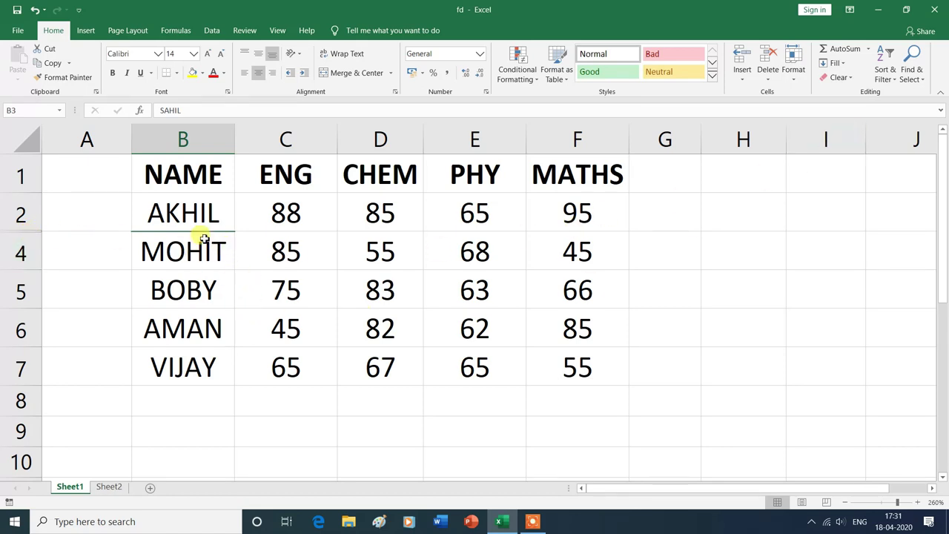
left_click(794, 78)
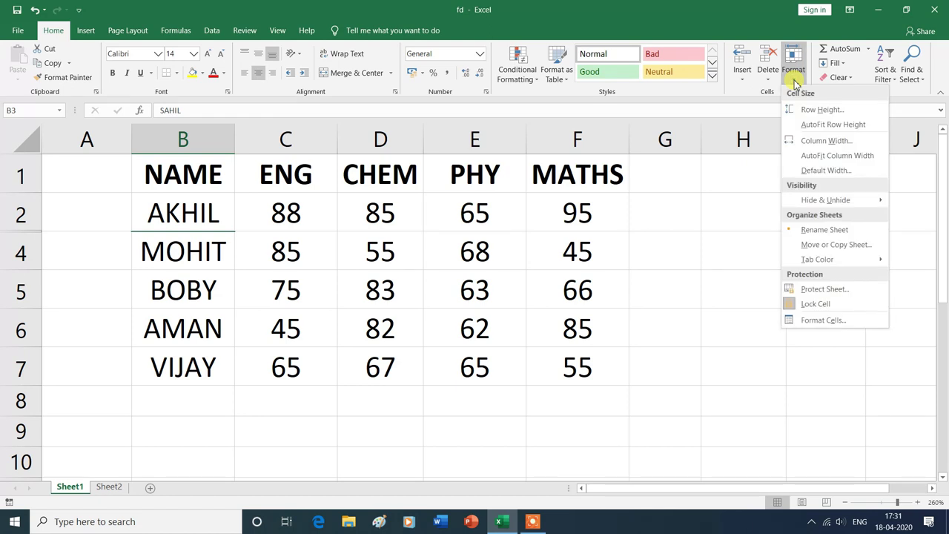
Unhide row 3 so its marks 68, 49, 65, 85 reappear
mouse_move(799, 203)
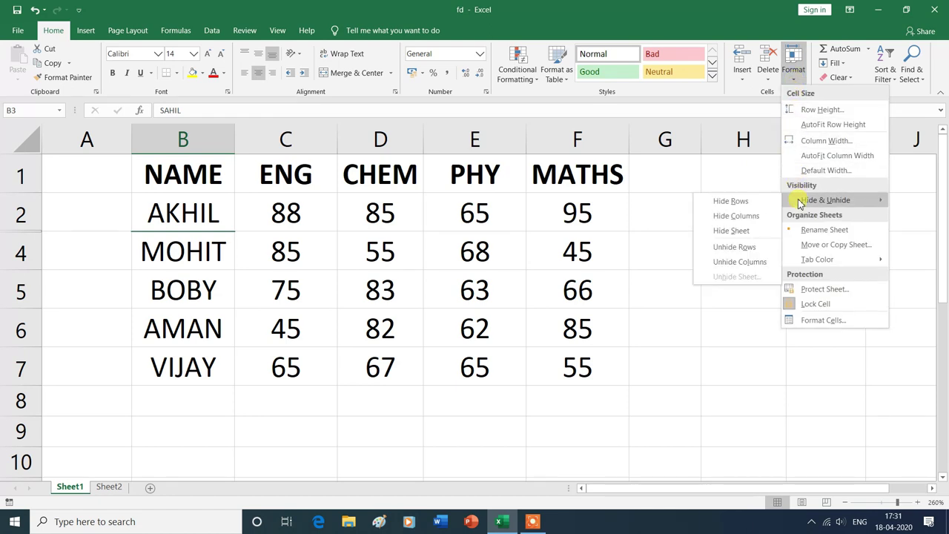
left_click(726, 251)
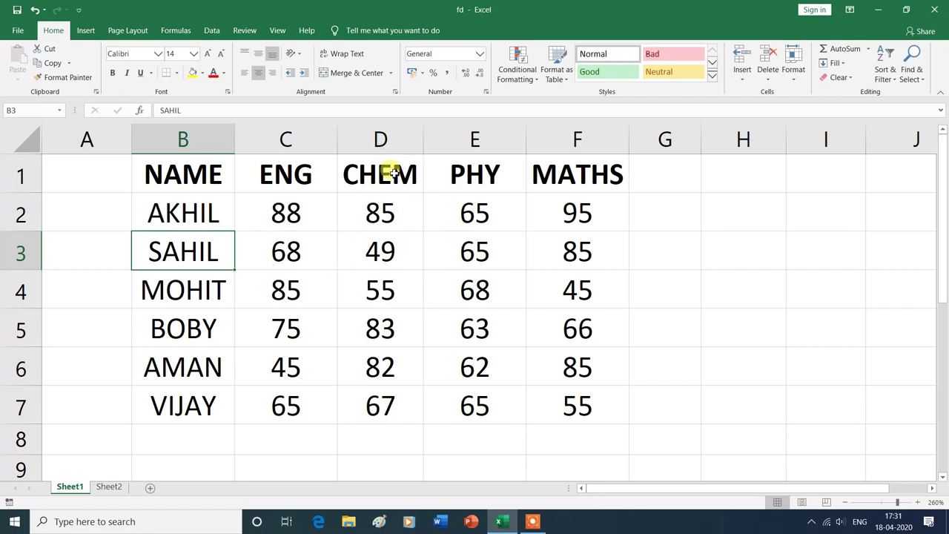
left_click(389, 171)
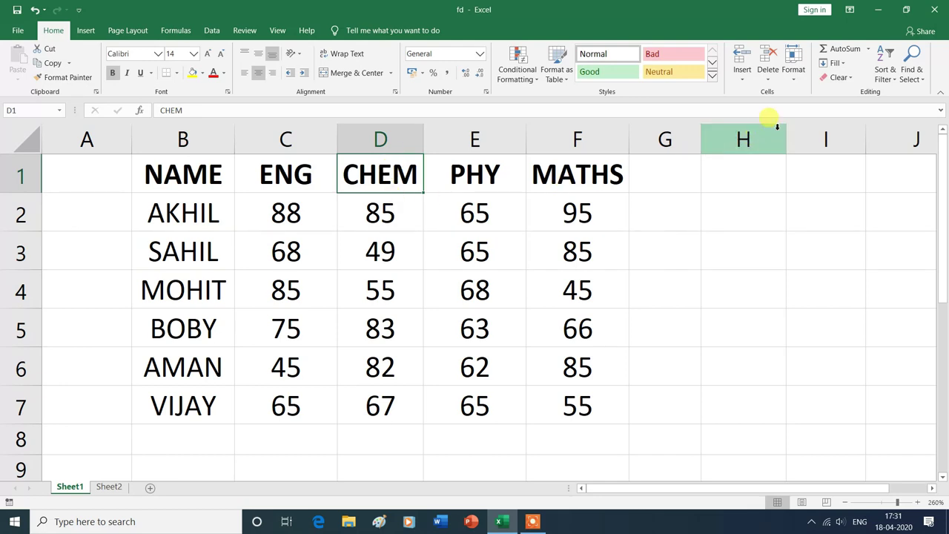
left_click(795, 82)
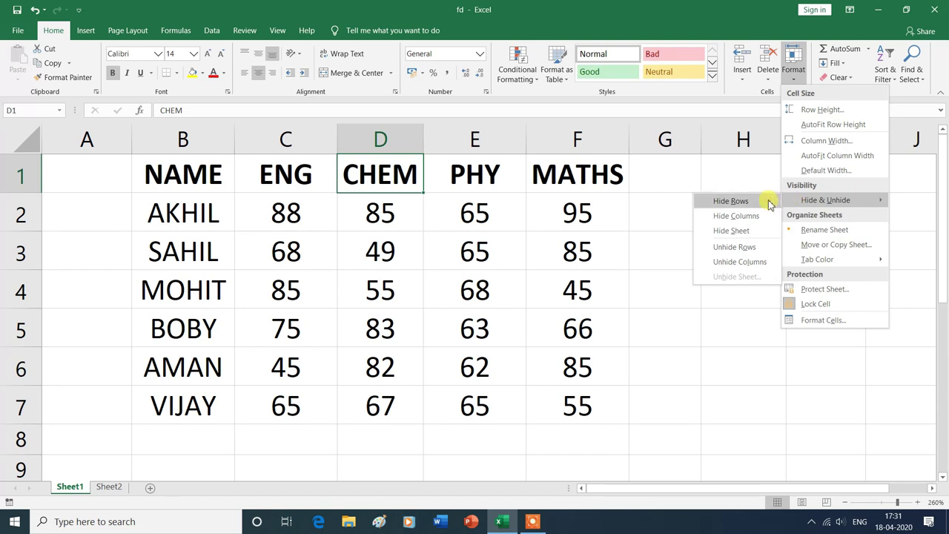
left_click(729, 216)
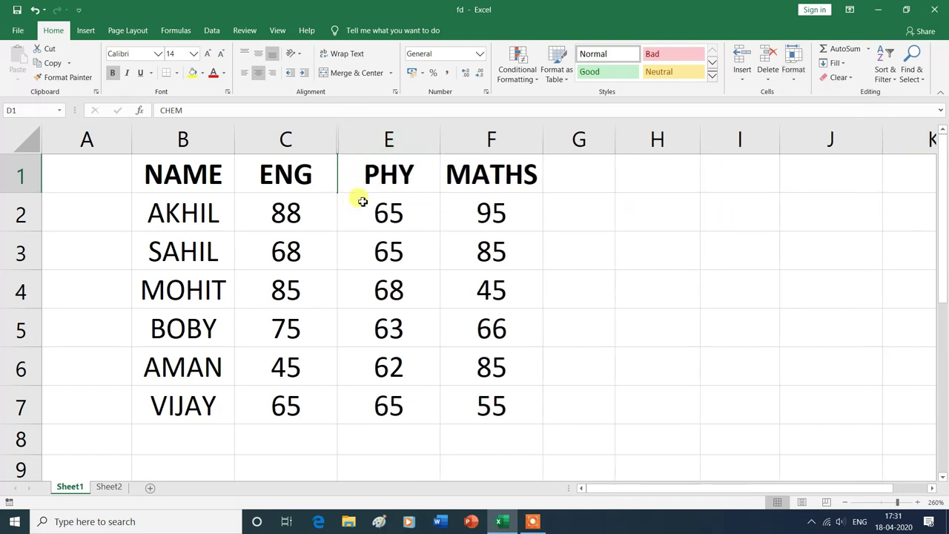
left_click(794, 78)
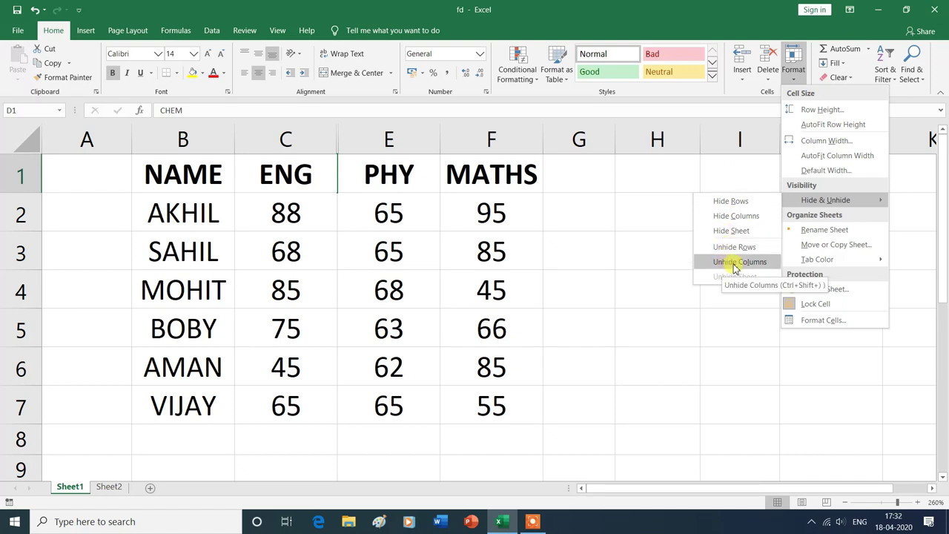
left_click(735, 263)
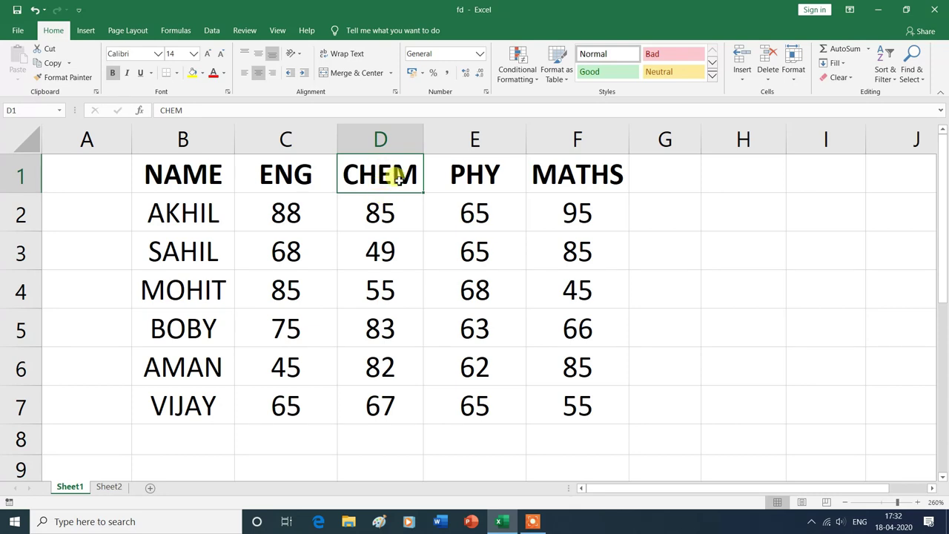
Rename Sheet1 to the student's first name via Format > Rename Sheet
left_click(794, 81)
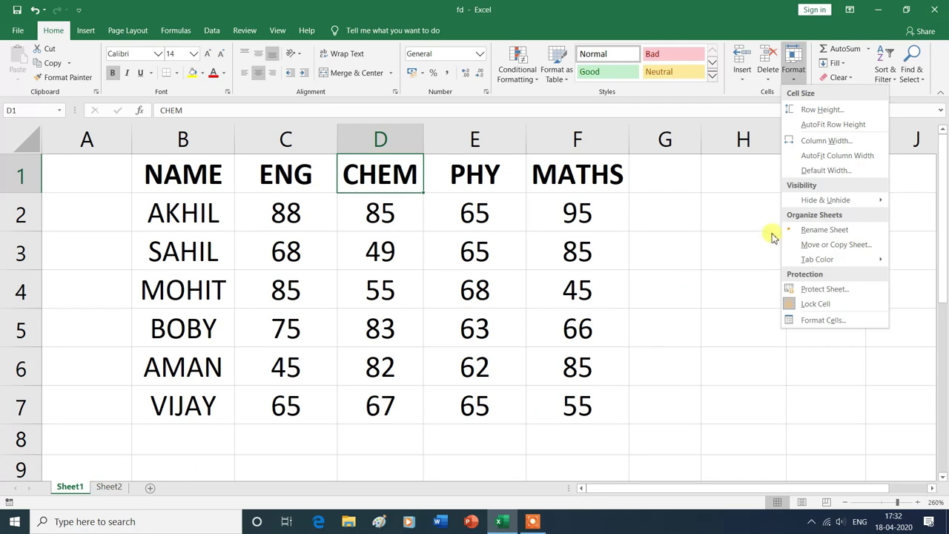
left_click(821, 230)
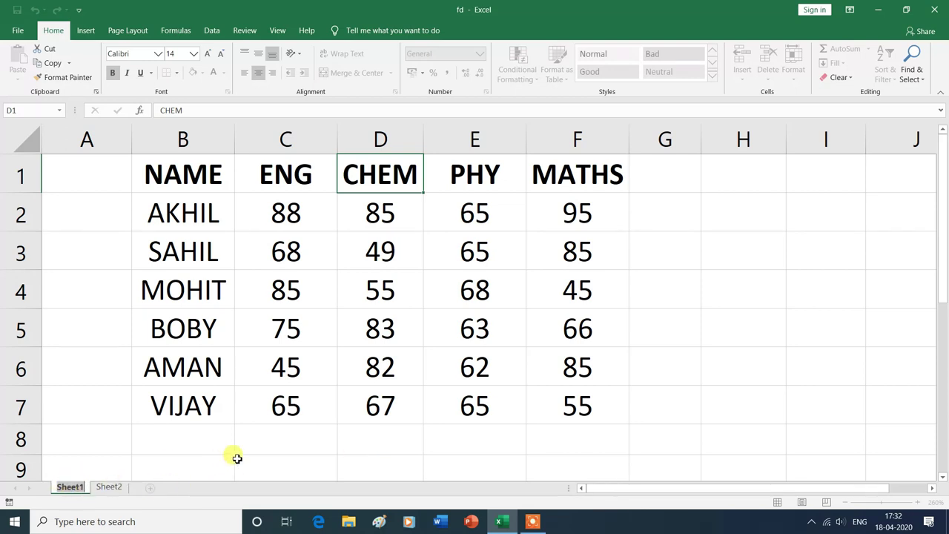
type("rohit")
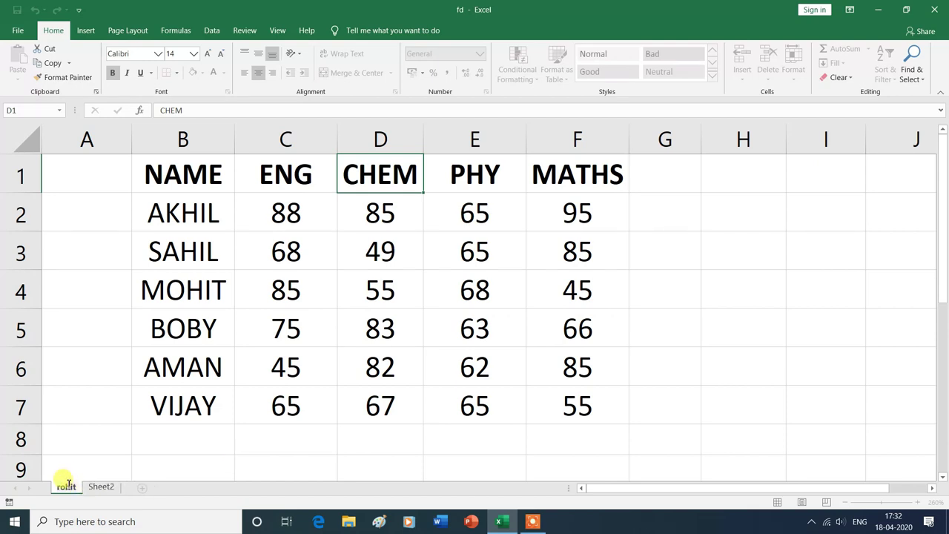
left_click(565, 454)
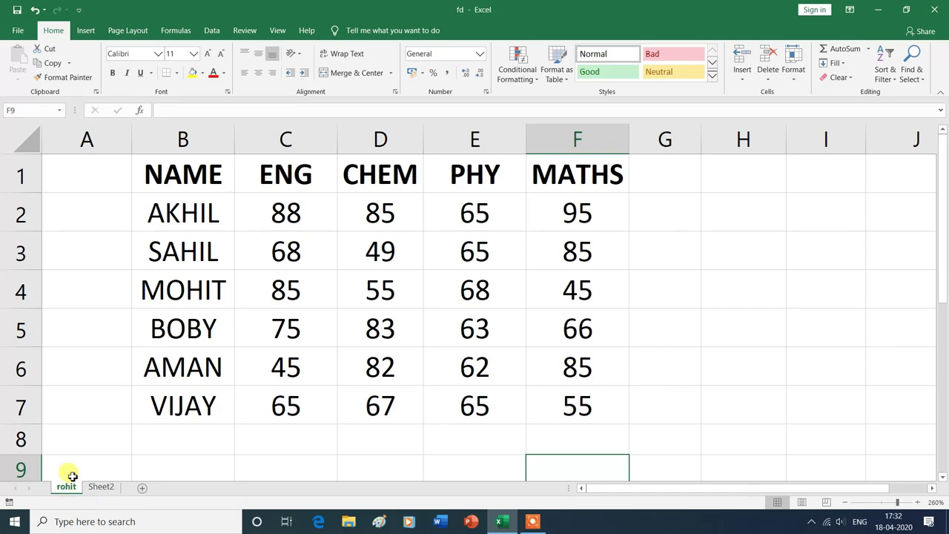
Duplicate the renamed sheet through Move or Copy with Create a copy ticked
left_click(793, 75)
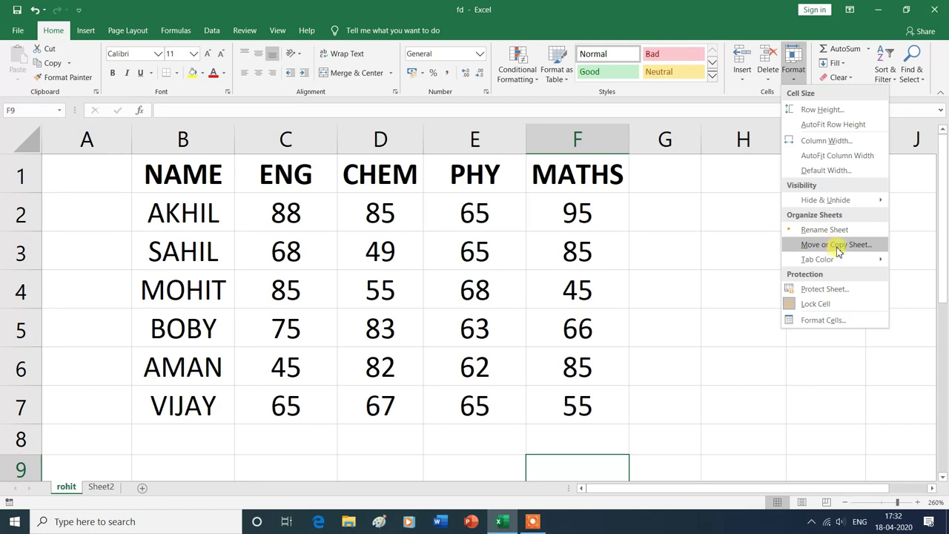
left_click(837, 250)
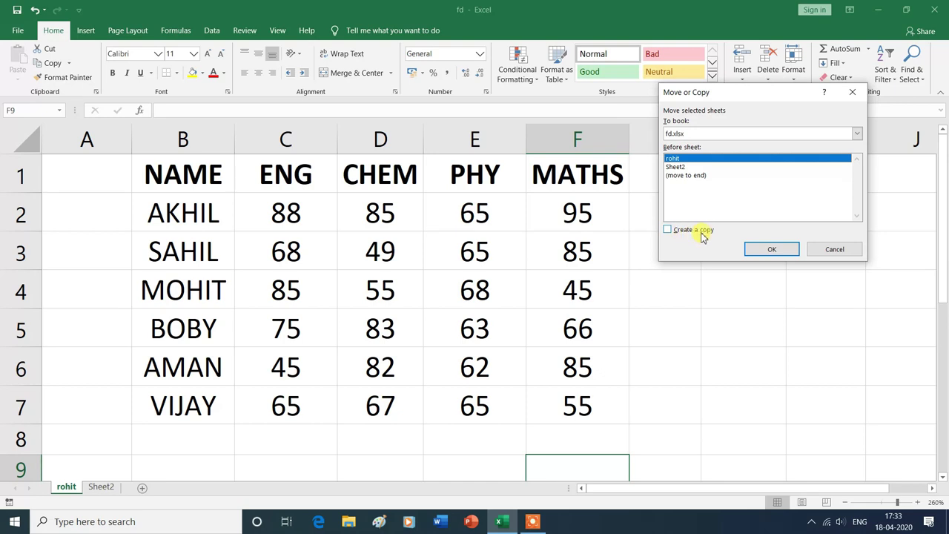
left_click(668, 231)
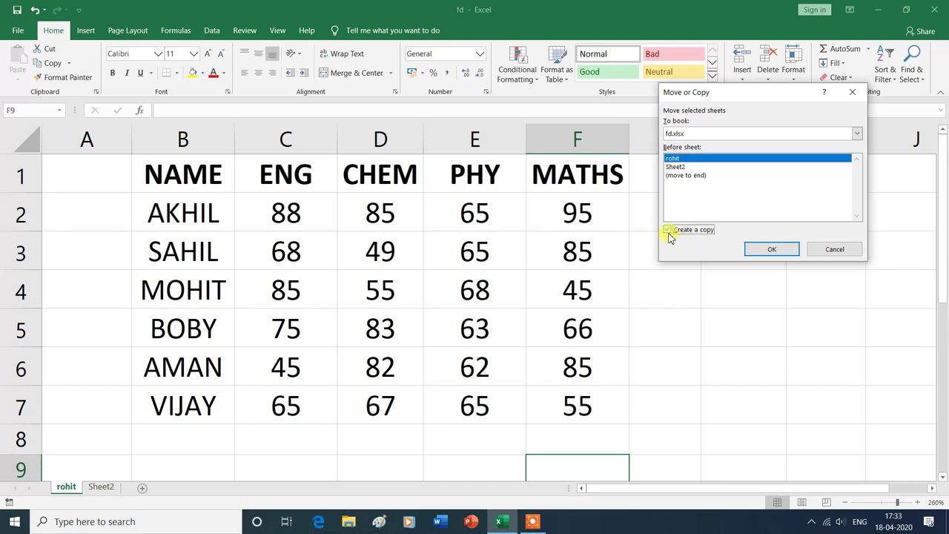
left_click(769, 250)
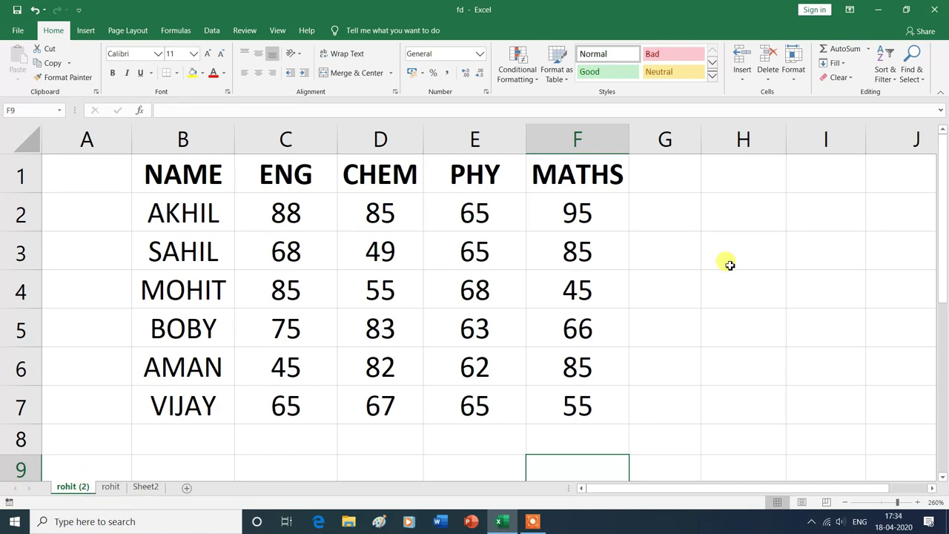
Colour the copied (2) sheet's tab purple
left_click(795, 74)
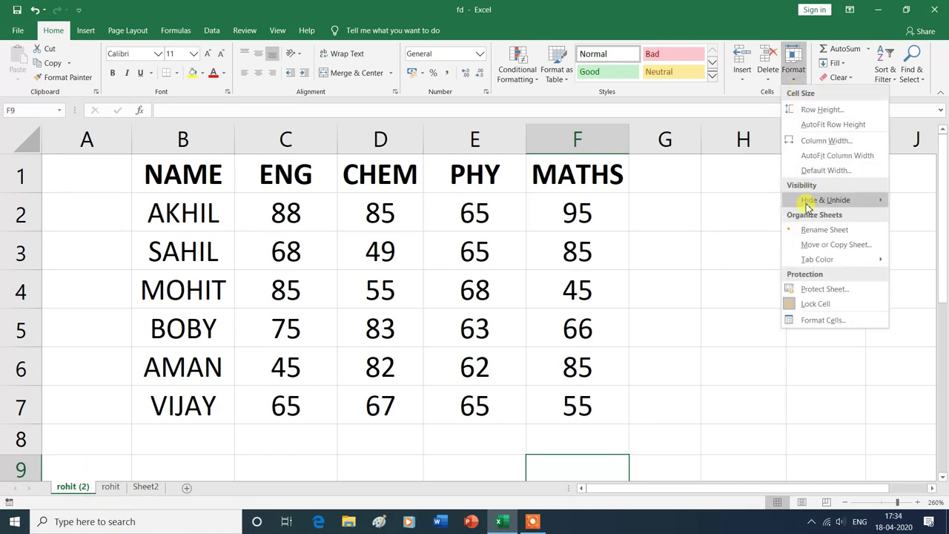
mouse_move(813, 261)
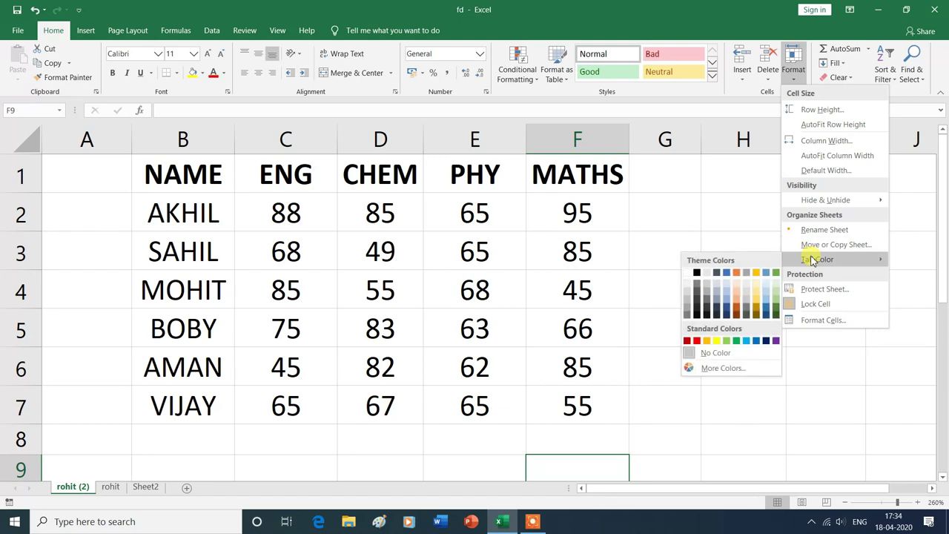
left_click(715, 393)
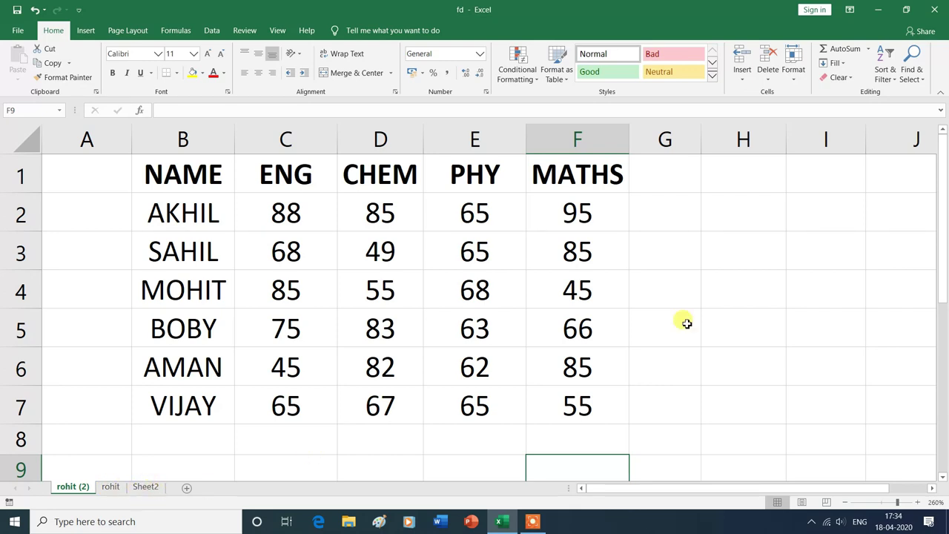
left_click(795, 83)
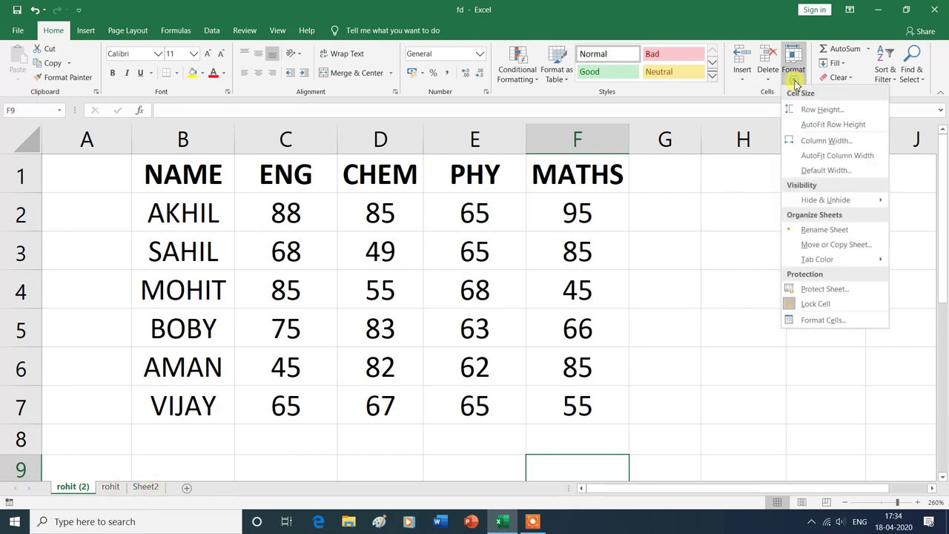
mouse_move(820, 264)
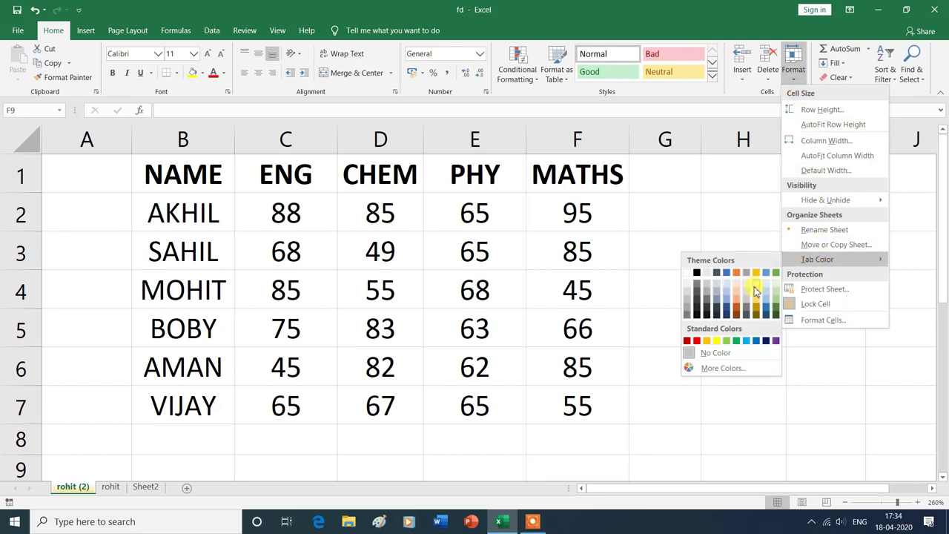
left_click(776, 341)
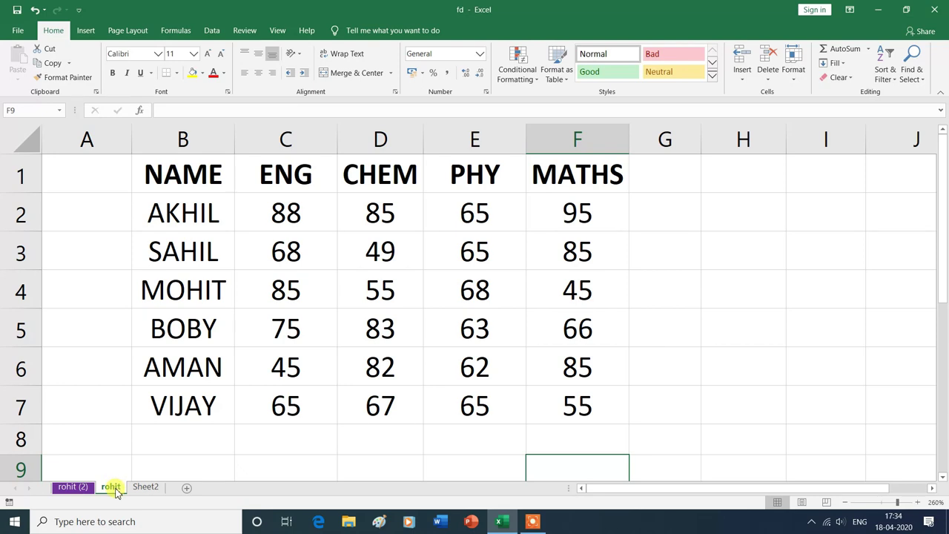
Colour the original sheet's tab green
left_click(793, 86)
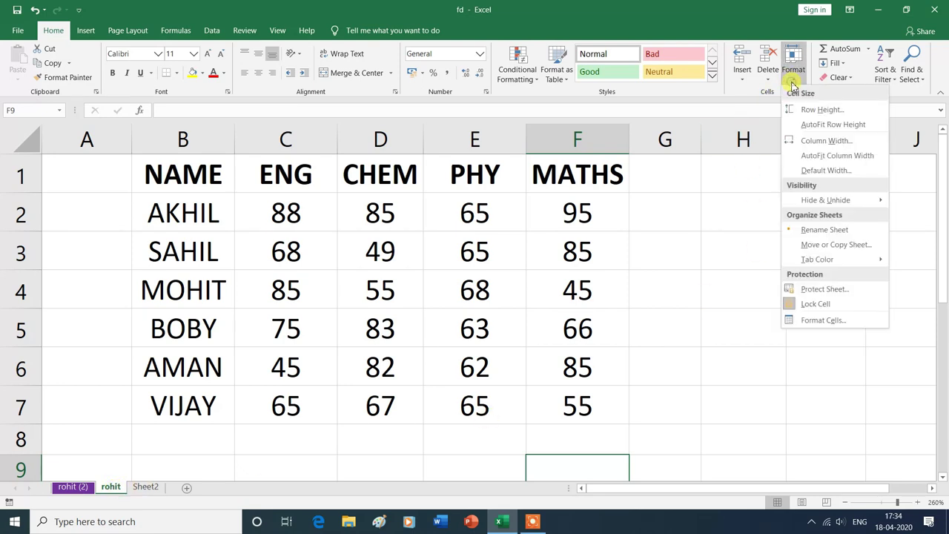
mouse_move(808, 261)
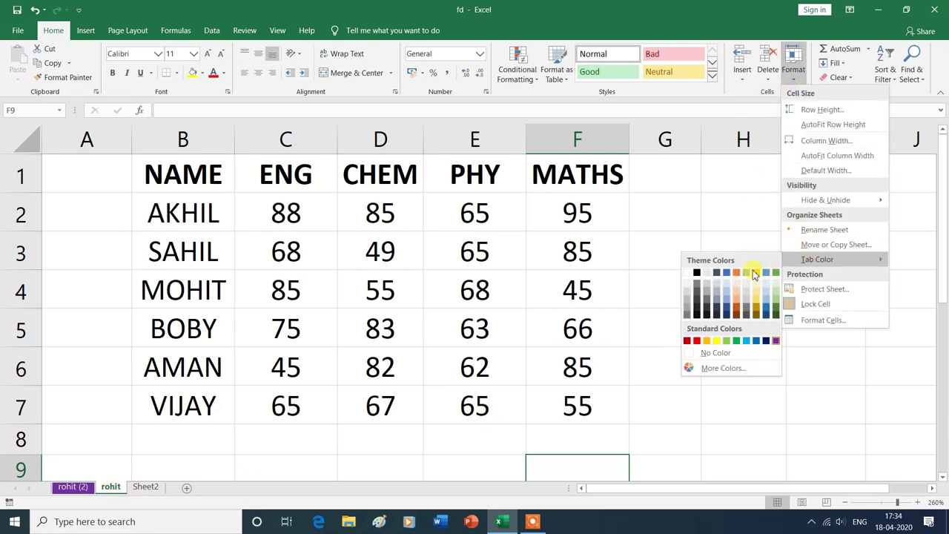
left_click(737, 341)
left_click(695, 400)
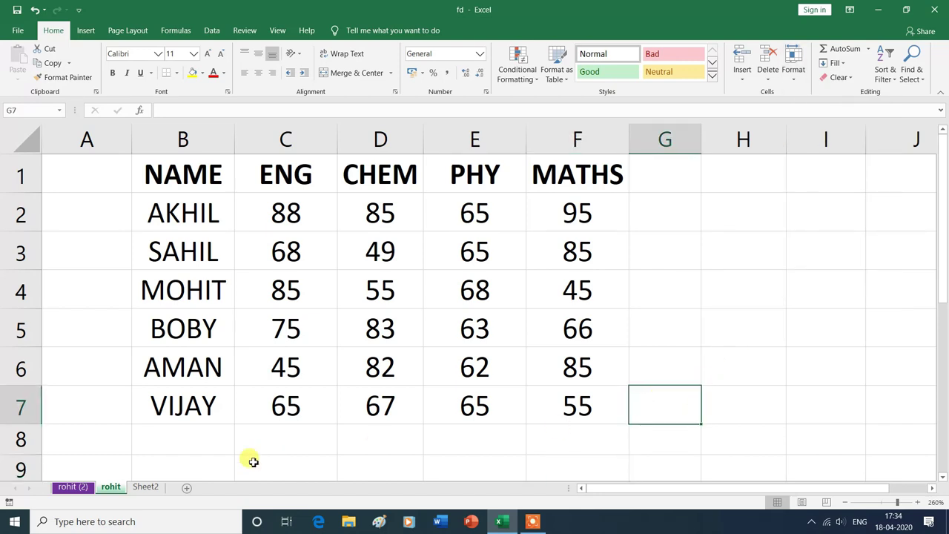
Colour the Sheet2 tab dark blue, then return to the (2) sheet
left_click(148, 489)
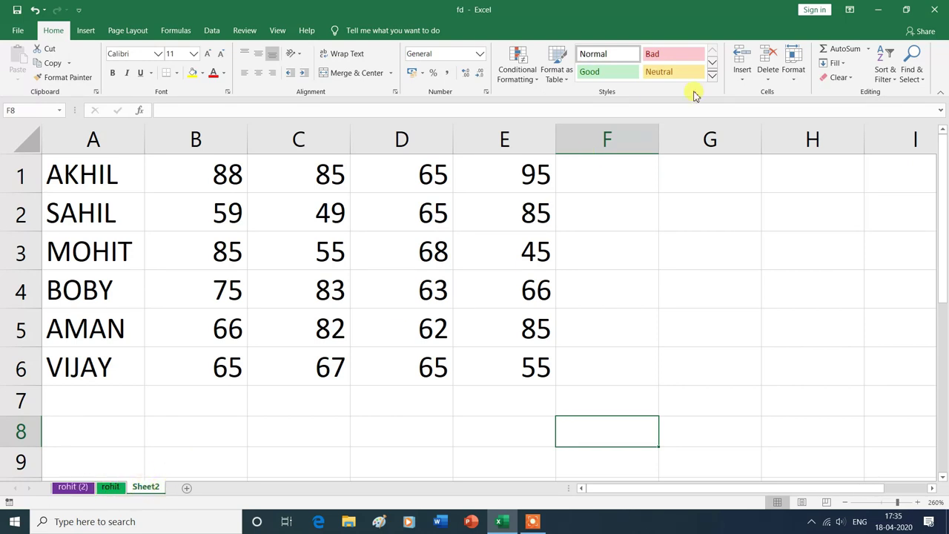
left_click(796, 82)
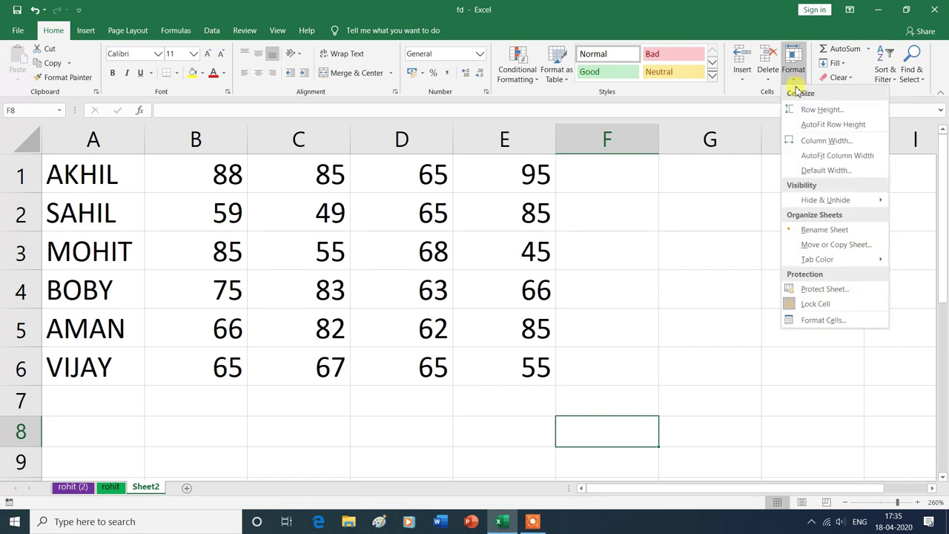
mouse_move(810, 260)
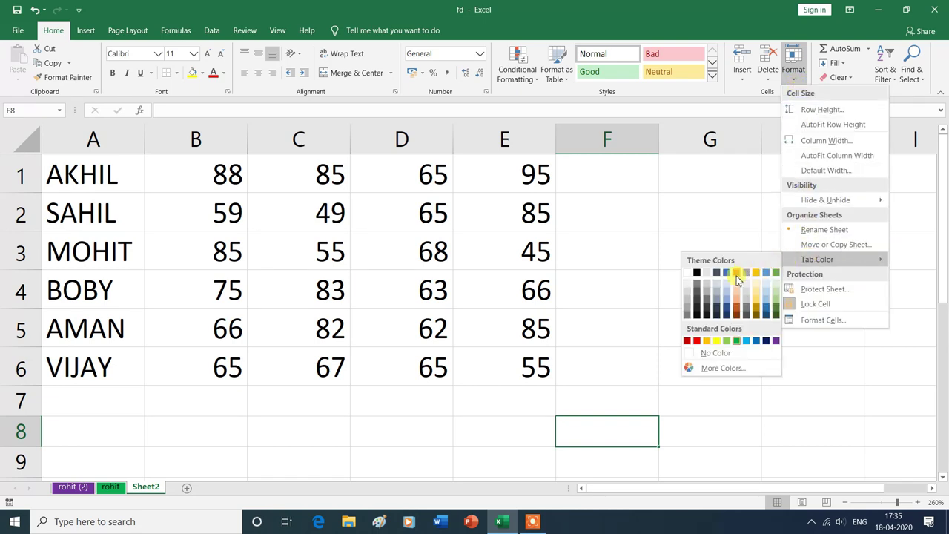
left_click(765, 341)
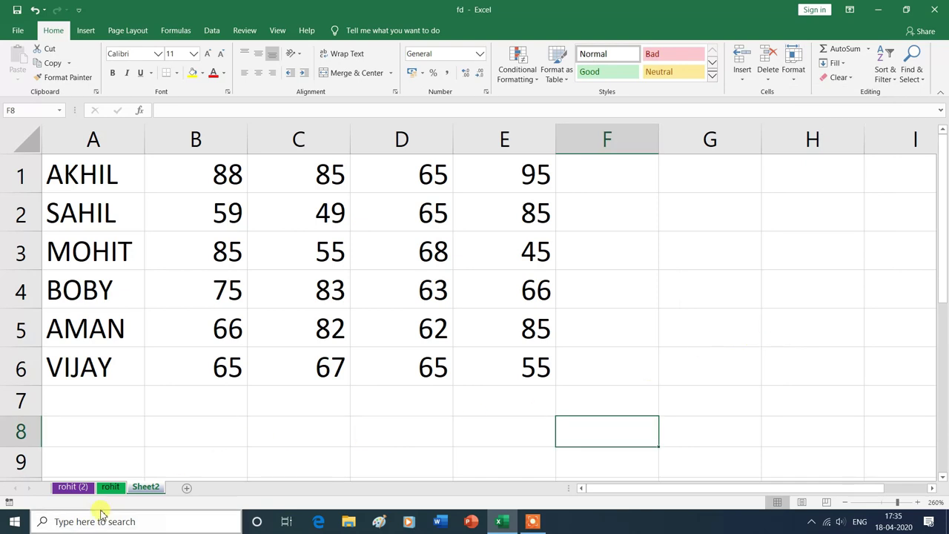
left_click(73, 486)
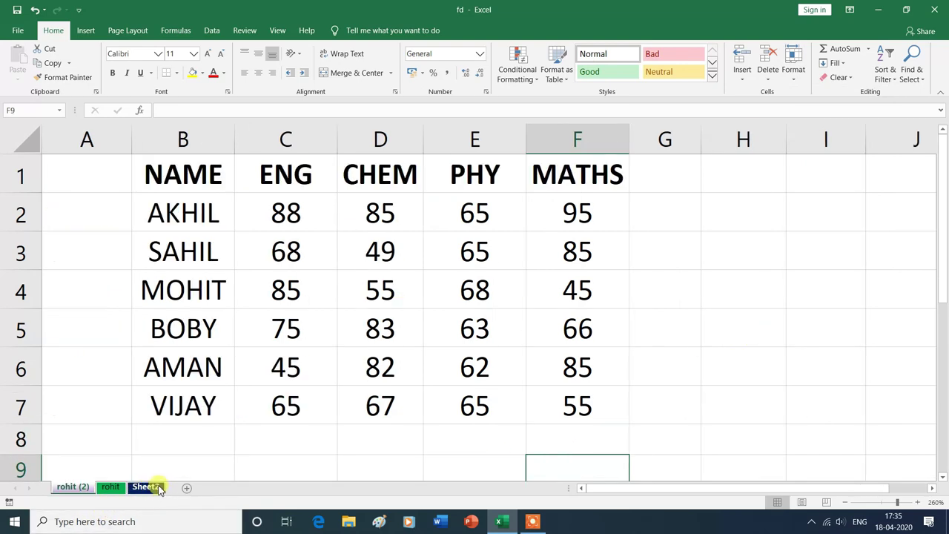
Protect the (2) sheet with a password, confirmed twice, then select G5 to test
left_click(795, 82)
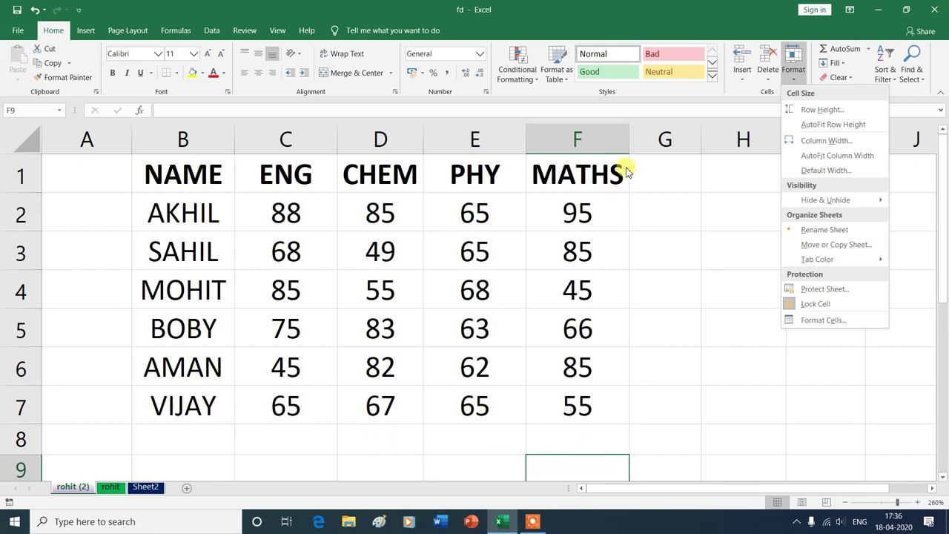
left_click(831, 289)
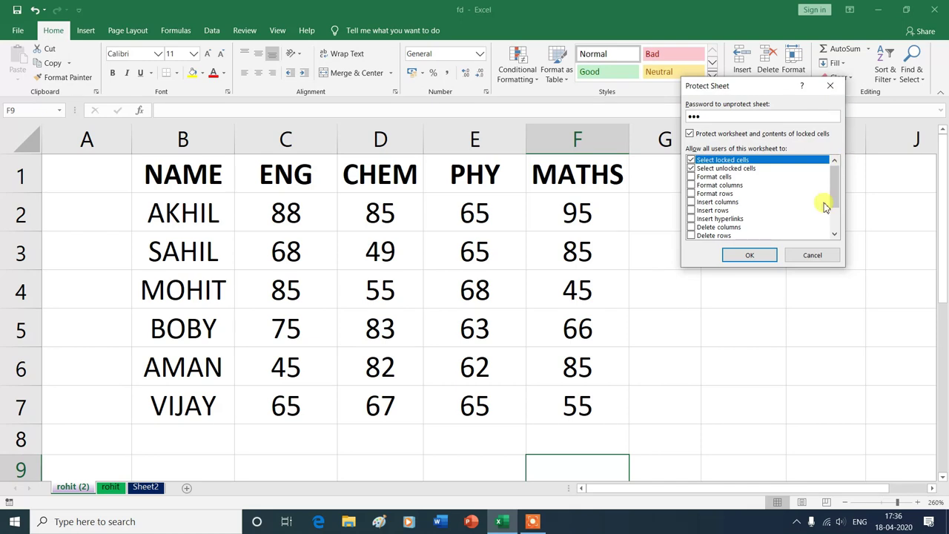
left_click(749, 255)
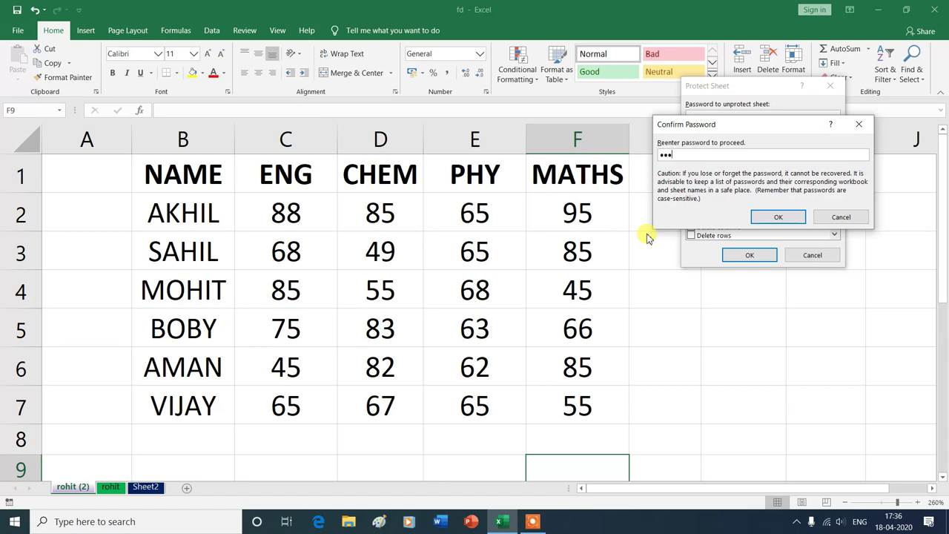
left_click(765, 219)
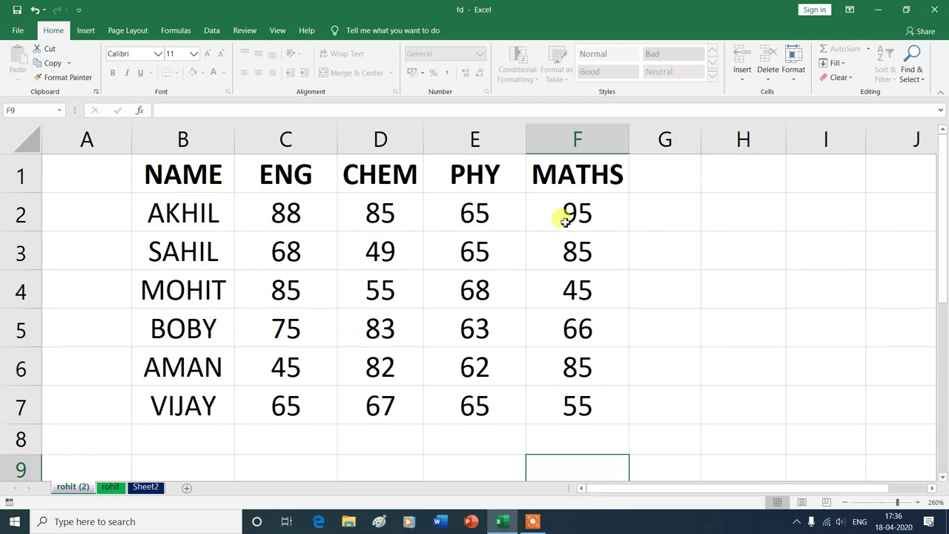
left_click(651, 329)
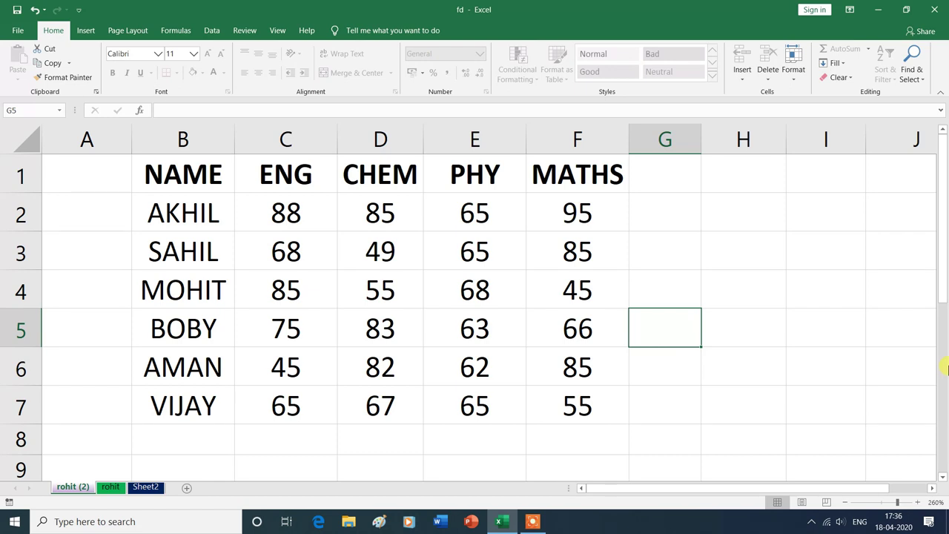
key("Delete")
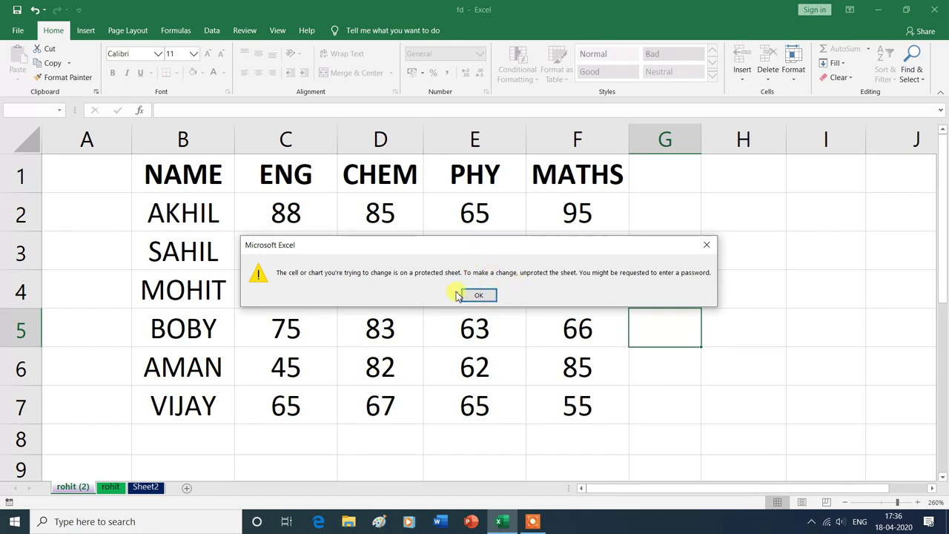
left_click(481, 297)
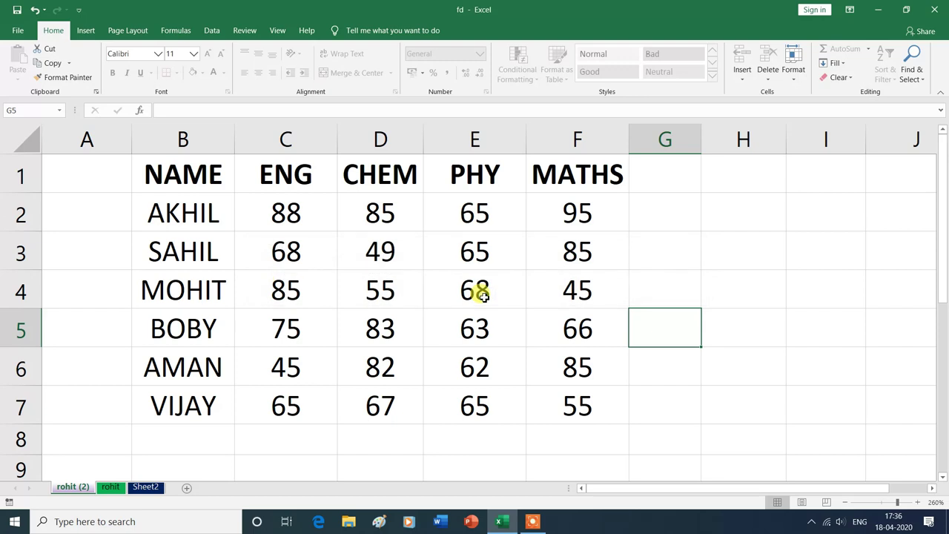
left_click(793, 67)
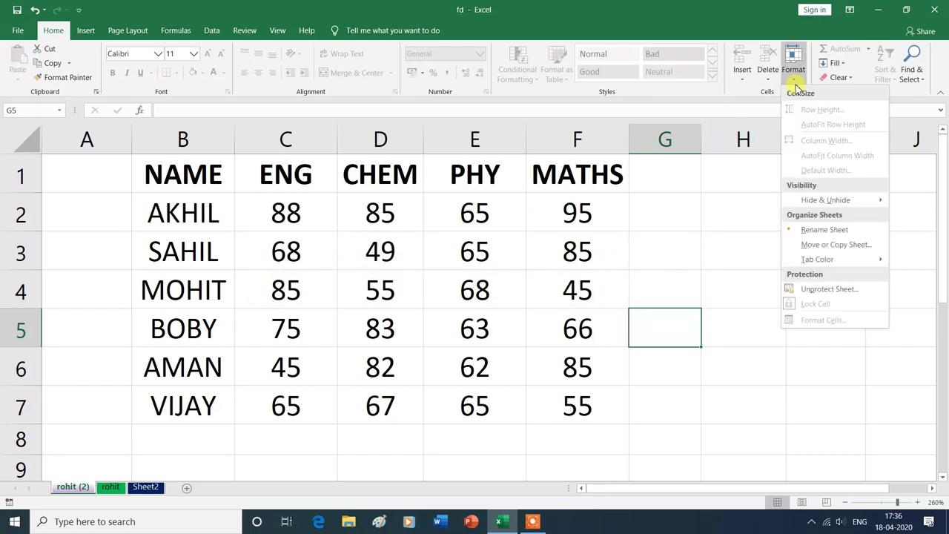
Unprotect the (2) sheet with its password and type a name into G5
left_click(821, 291)
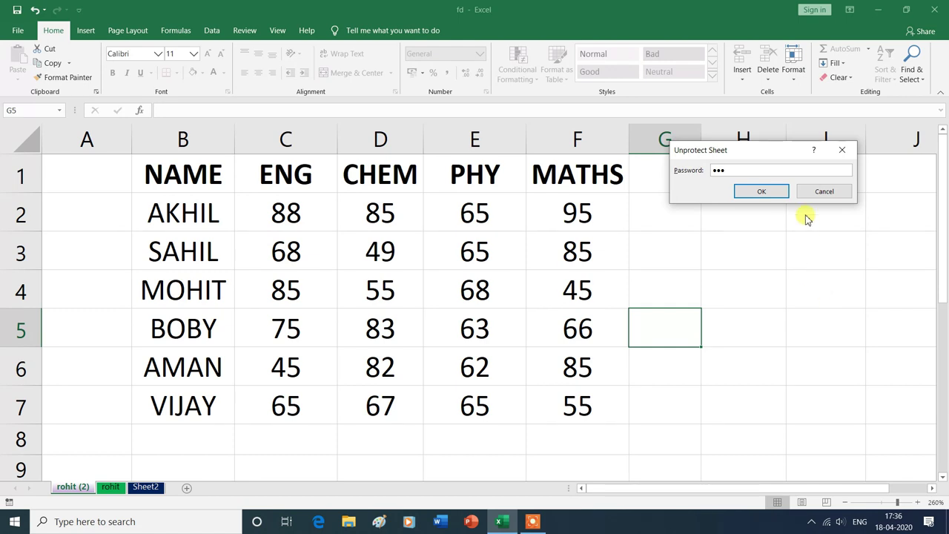
left_click(762, 192)
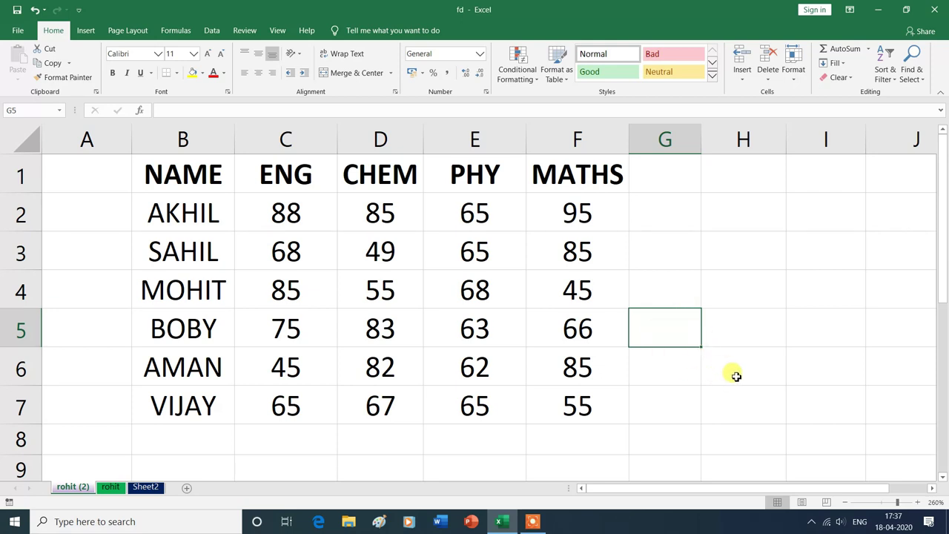
type("amit")
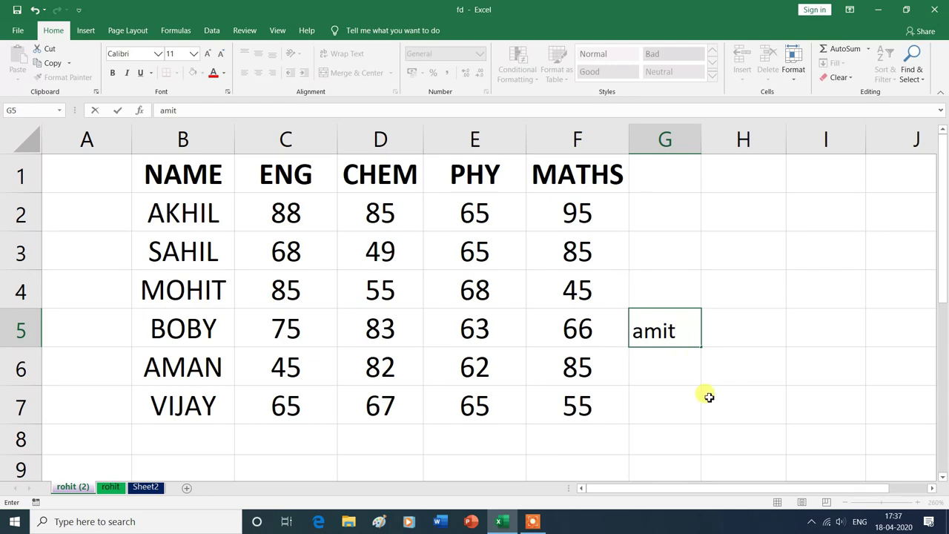